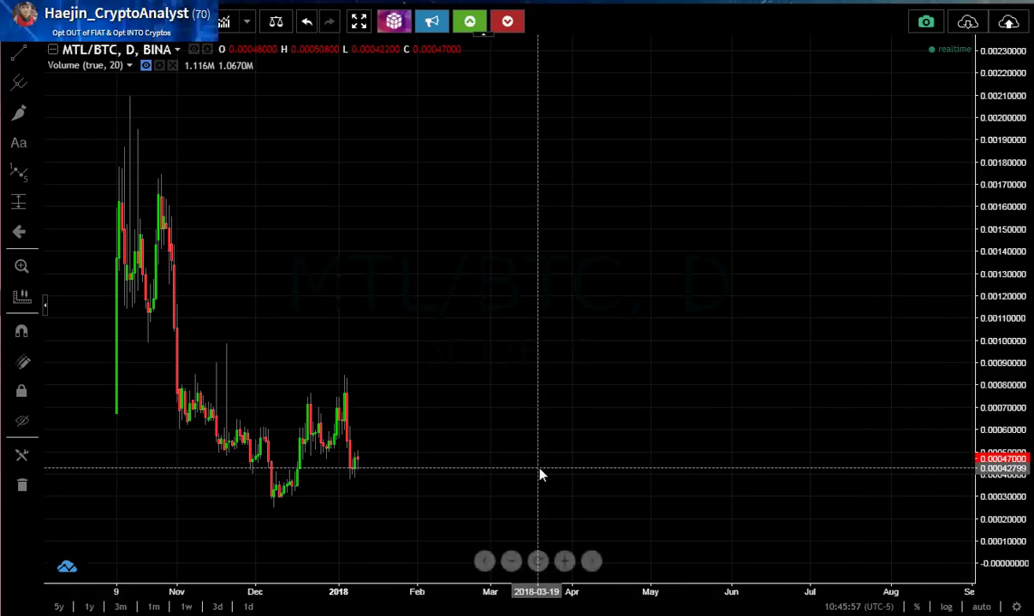
Dismiss the CoinDesk notification and draw a descending trend line across the candle highs from about 0.00201 on 2017-10-16 to about 0.00022 on 2017-12-20
left_click_drag(540, 474, 669, 464)
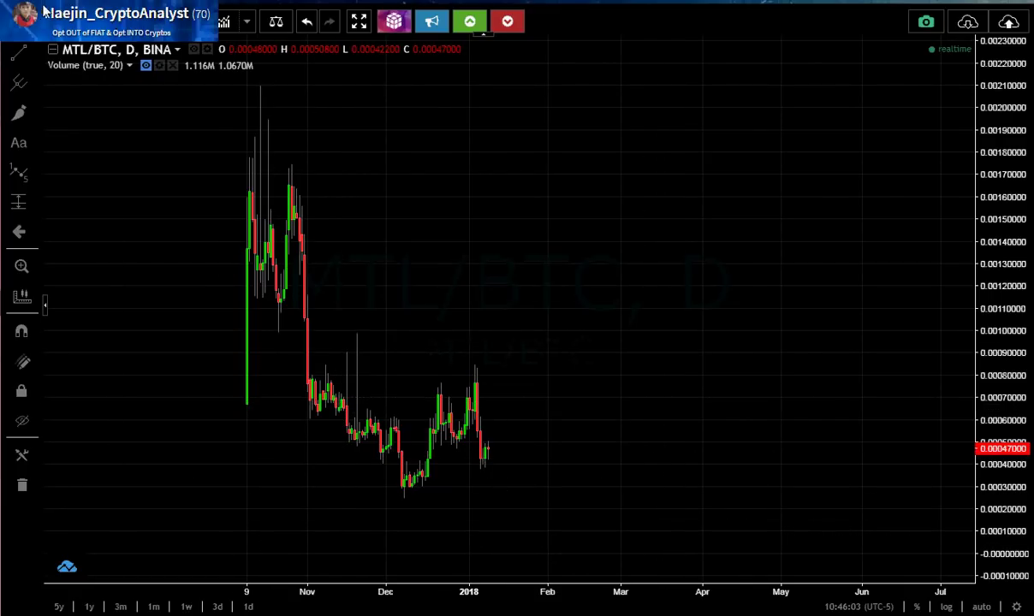
scroll(640, 365, "down", 3)
scroll(640, 365, "up", 6)
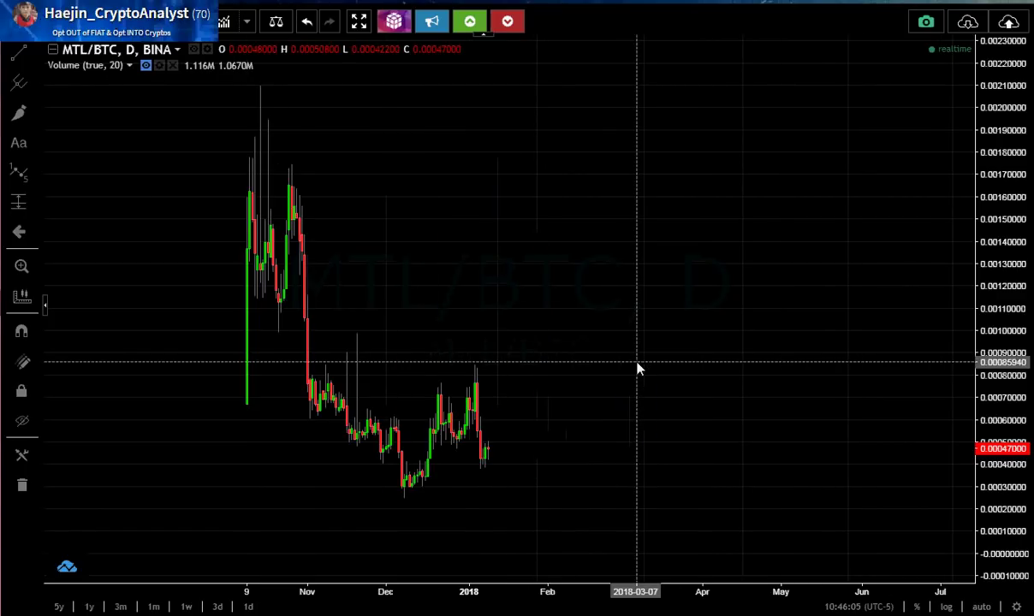
scroll(780, 353, "down", 3)
scroll(779, 353, "left", 5)
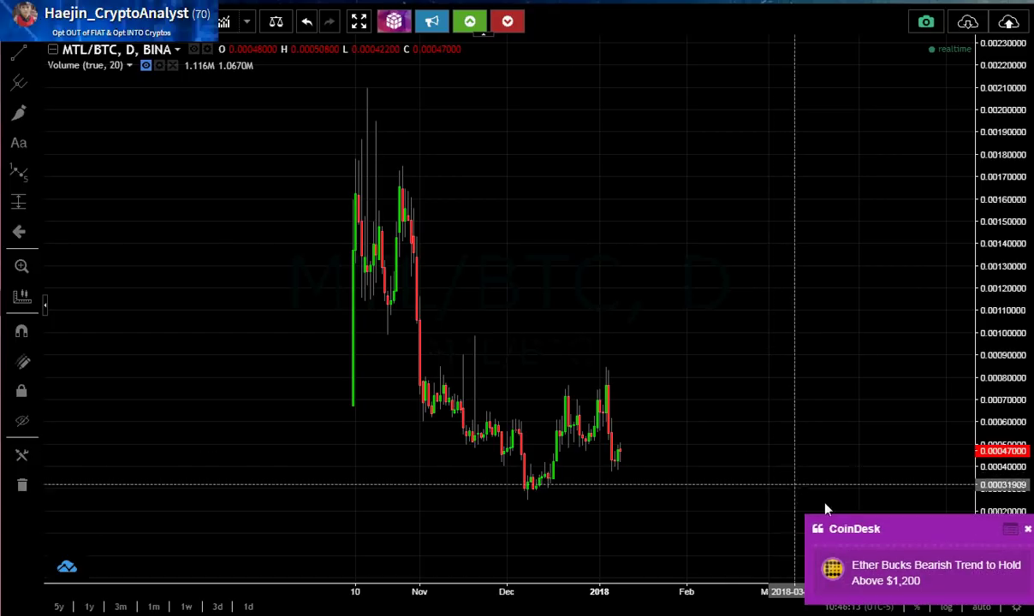
left_click(1028, 532)
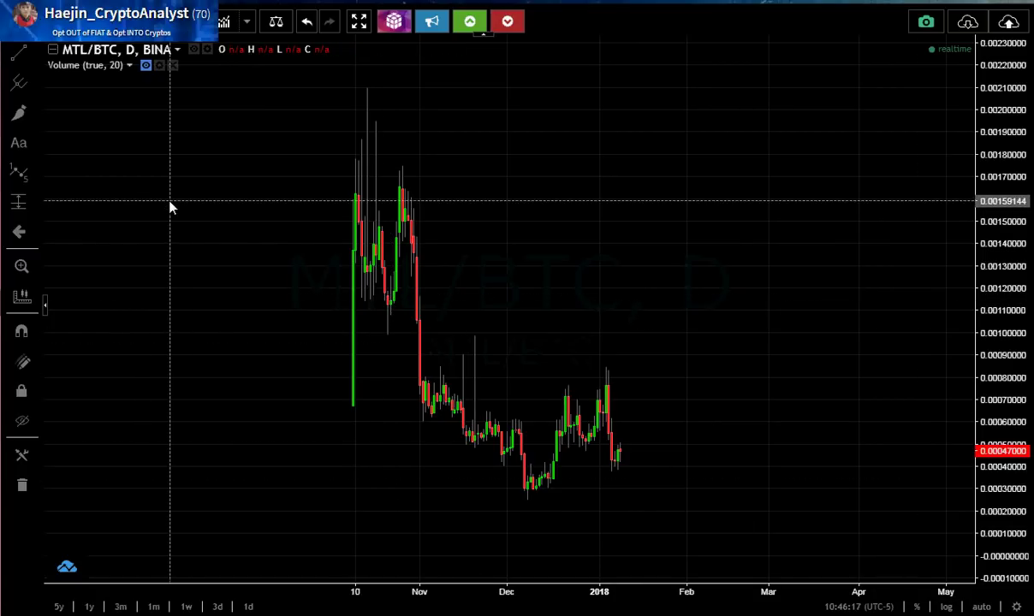
left_click(20, 53)
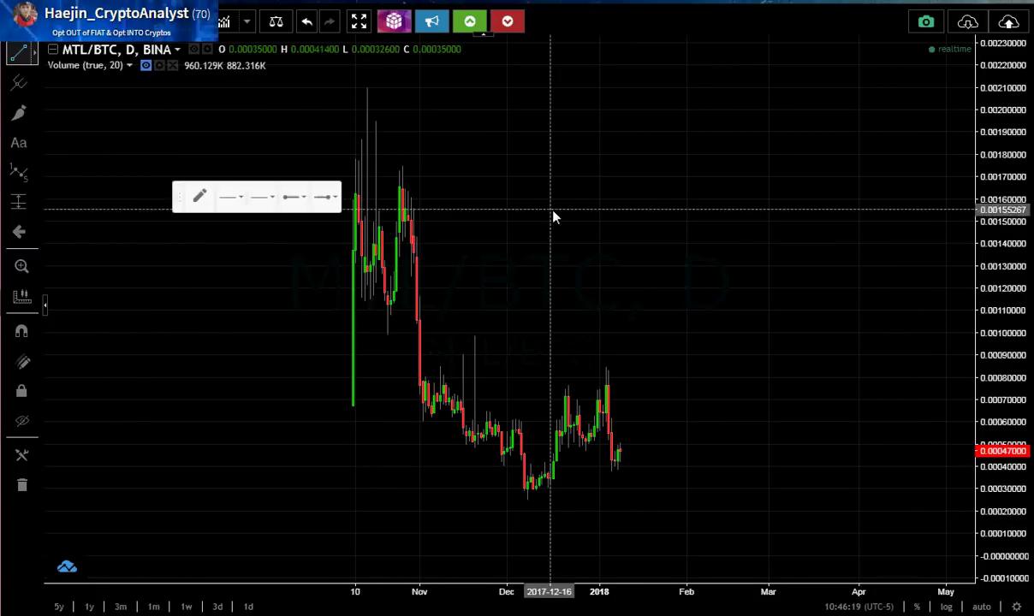
left_click(373, 108)
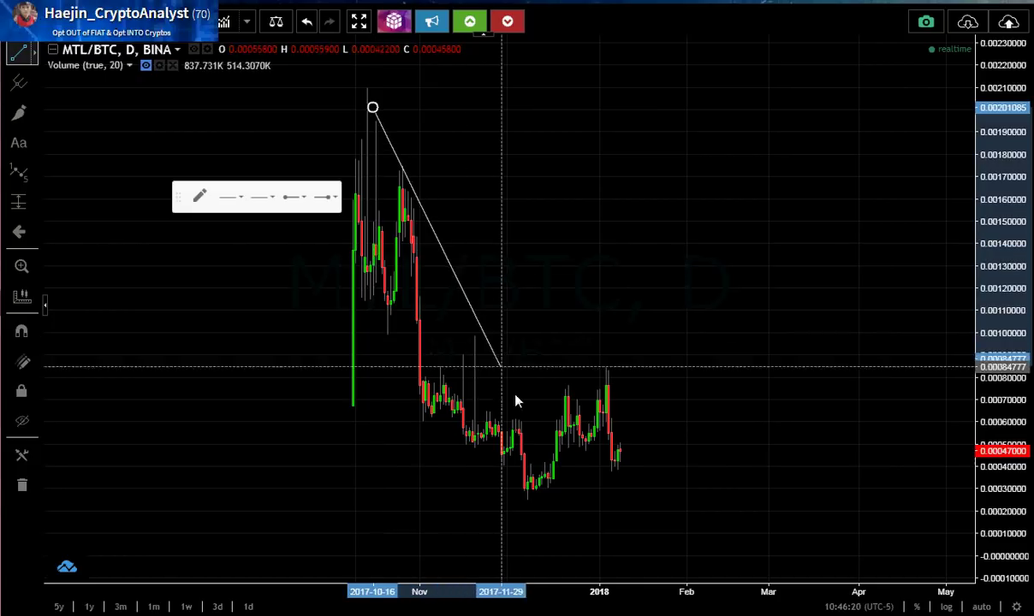
left_click(561, 507)
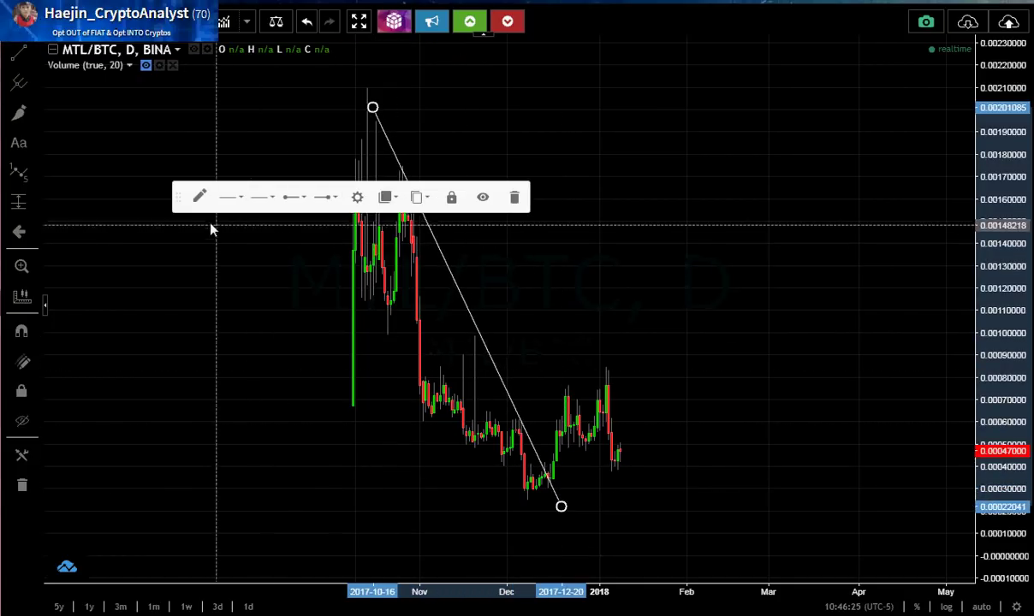
left_click_drag(180, 206, 569, 72)
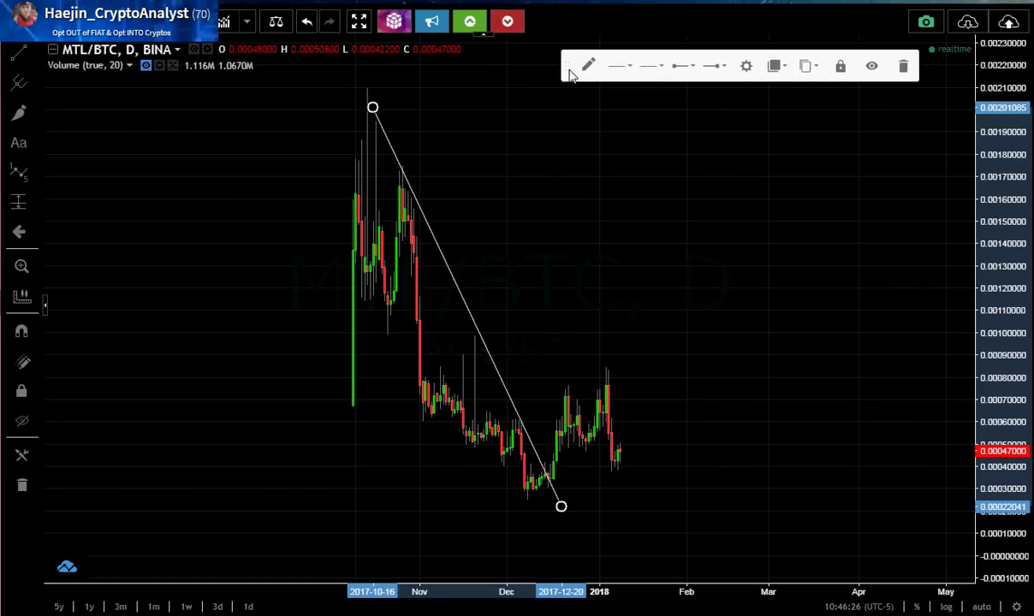
Draw a lower trend line under the candle lows from about 0.00024 on 2017-12-17 back to about 0.00084 on 2017-10-10
left_click(18, 52)
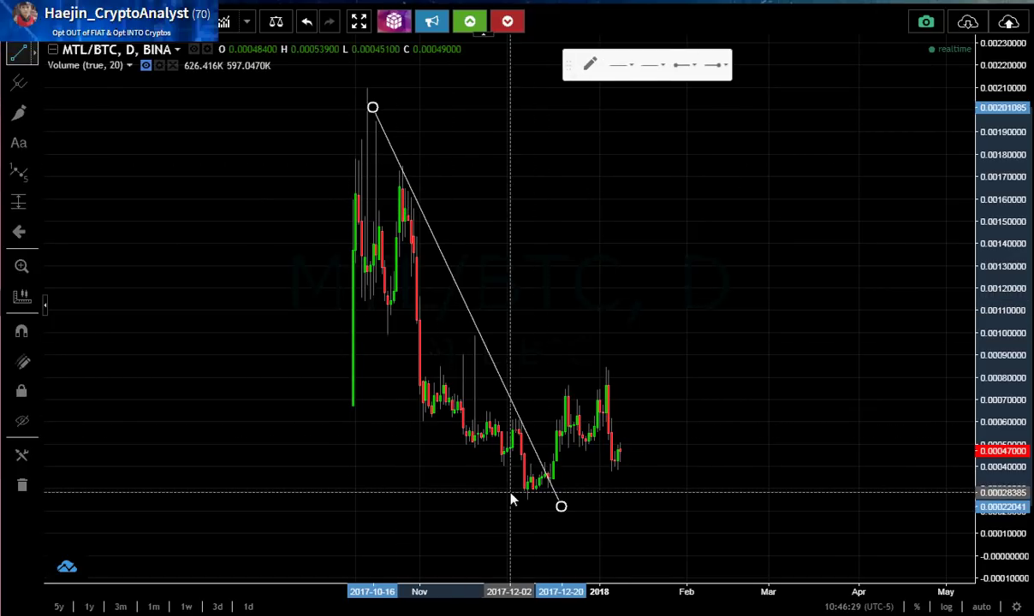
left_click(553, 503)
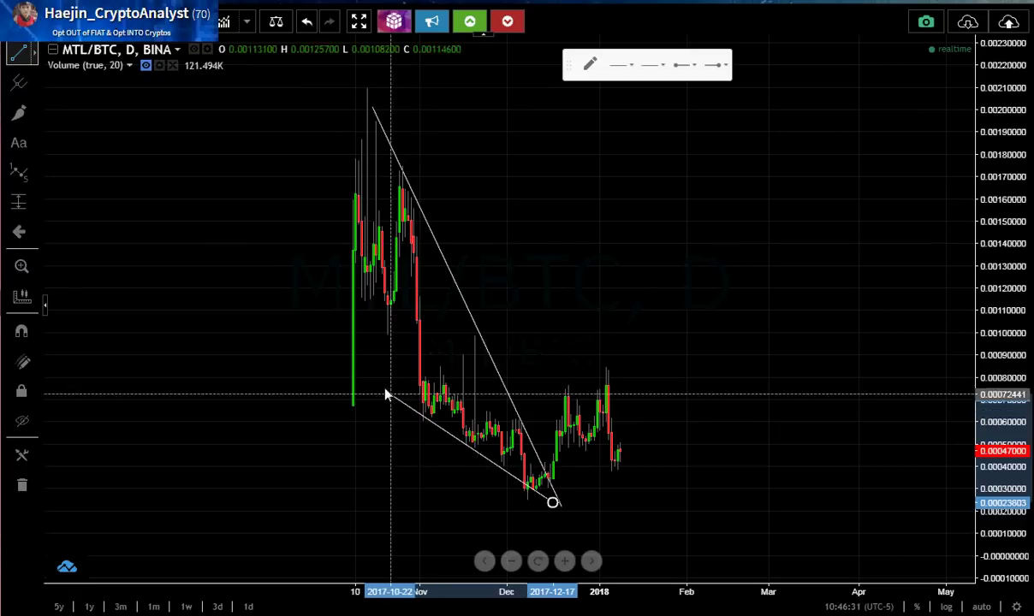
left_click(354, 368)
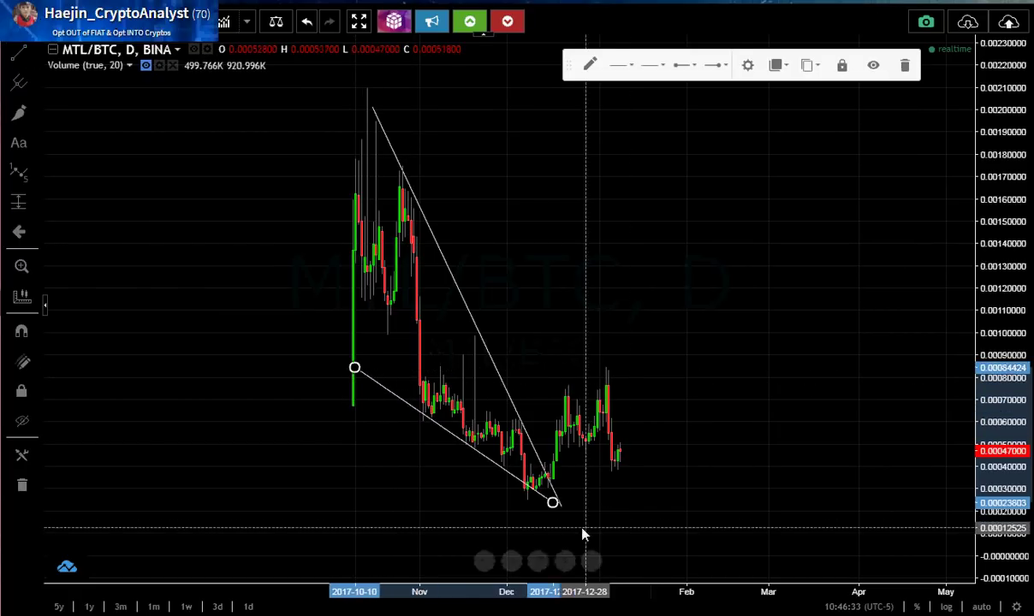
Extend the lower ends of both trend lines so they converge into a wedge near 0.00016 around 2017-12-21
left_click_drag(553, 507, 572, 522)
left_click(560, 507)
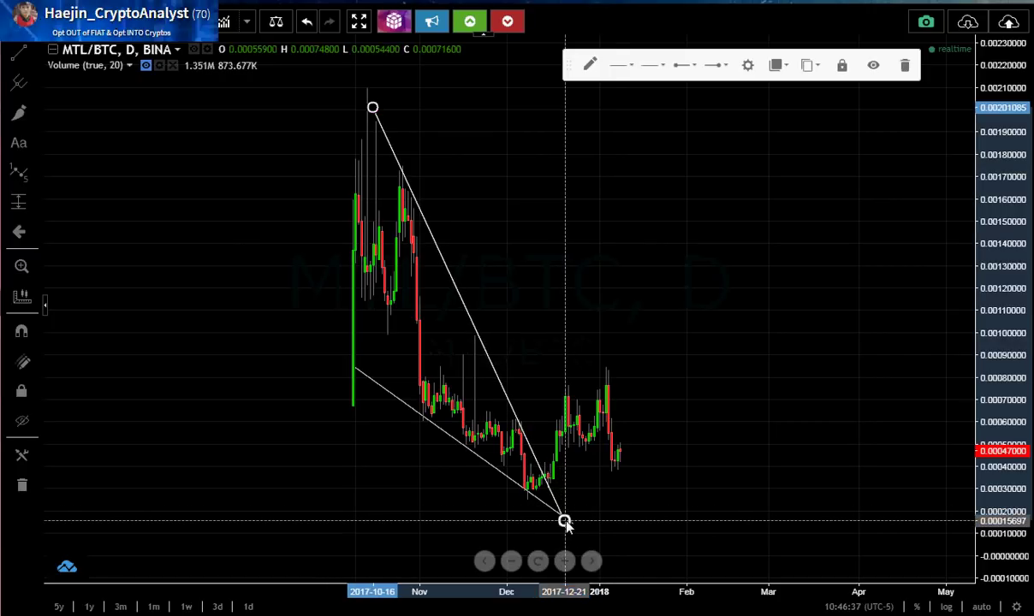
left_click(613, 509)
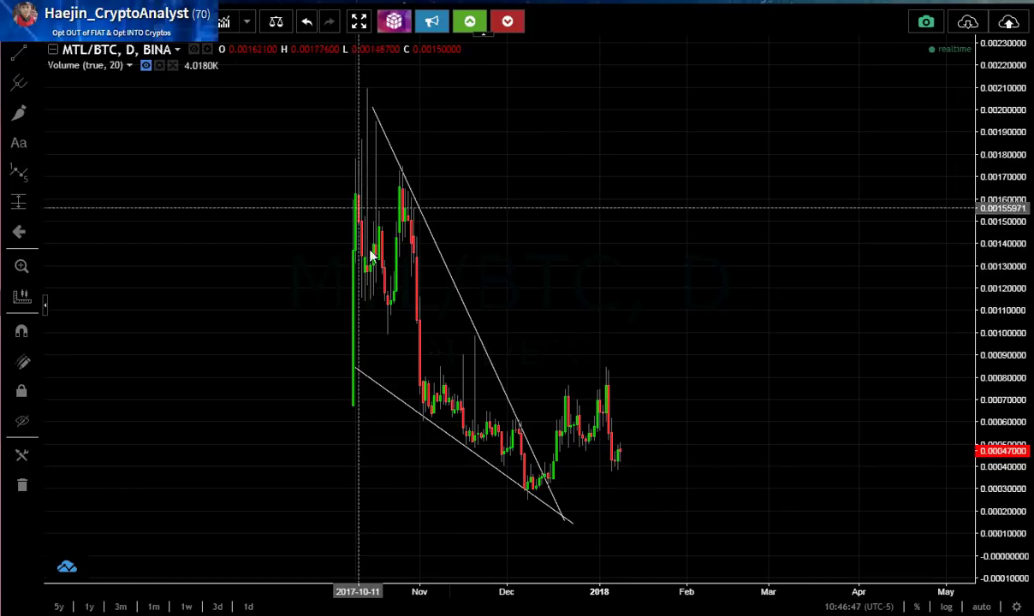
left_click(533, 465)
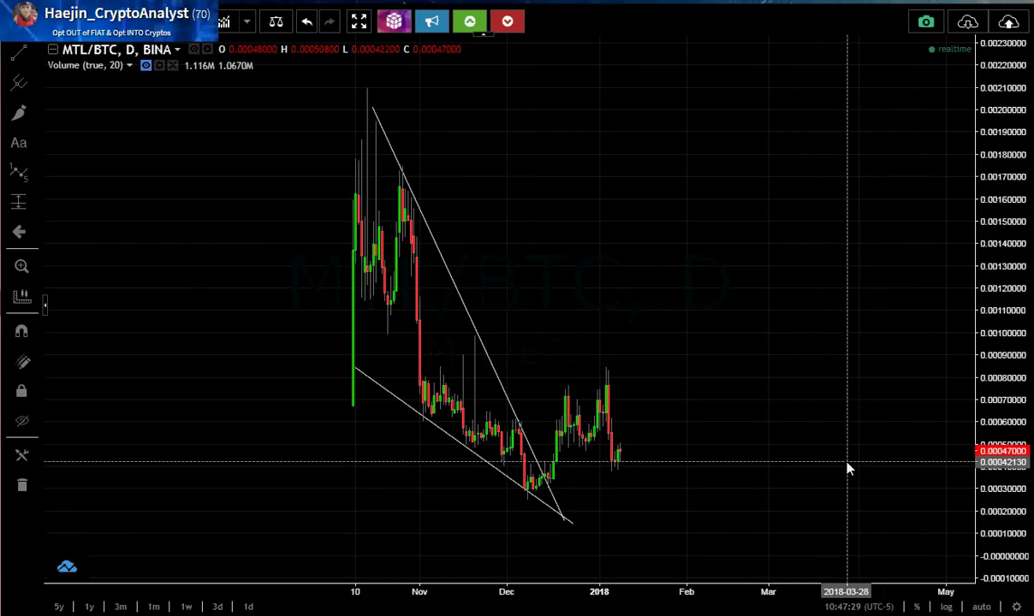
left_click(522, 490)
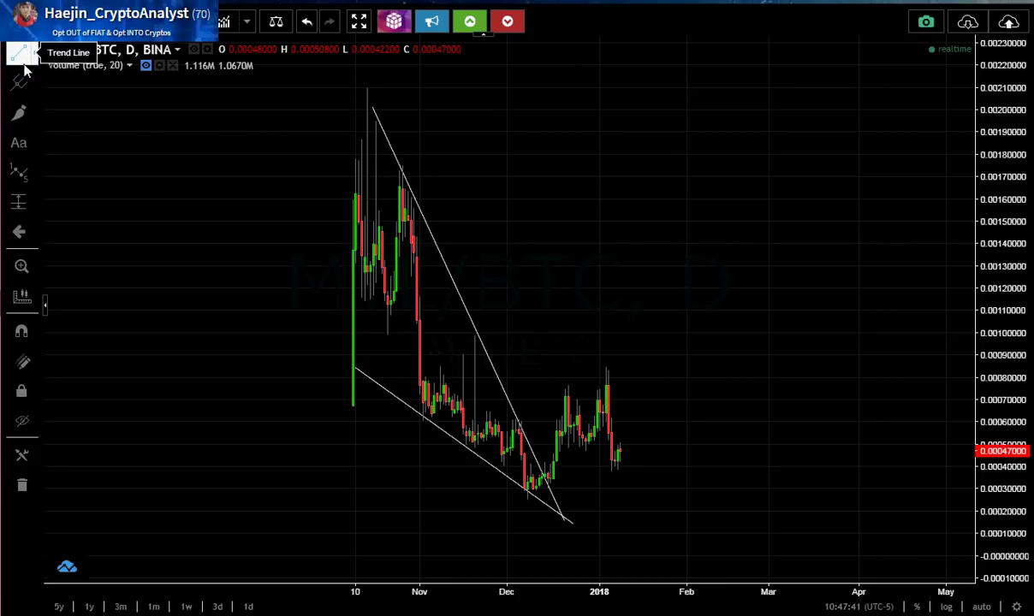
Add the text label "Breakout!!" beside the wedge's tip at about 0.00028 on 2017-12-21
left_click(18, 143)
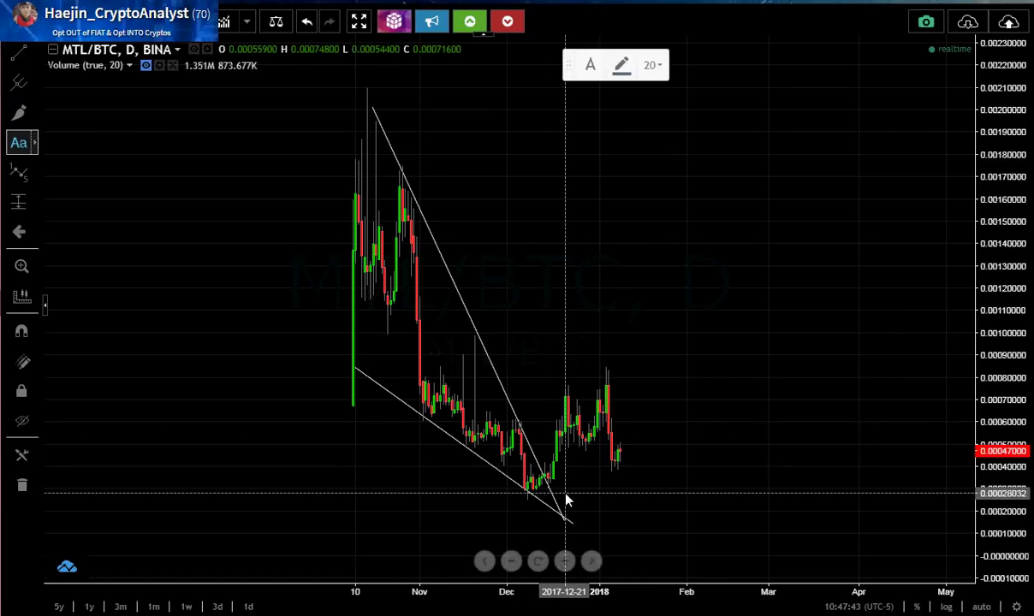
left_click(565, 501)
type("Breakout!!")
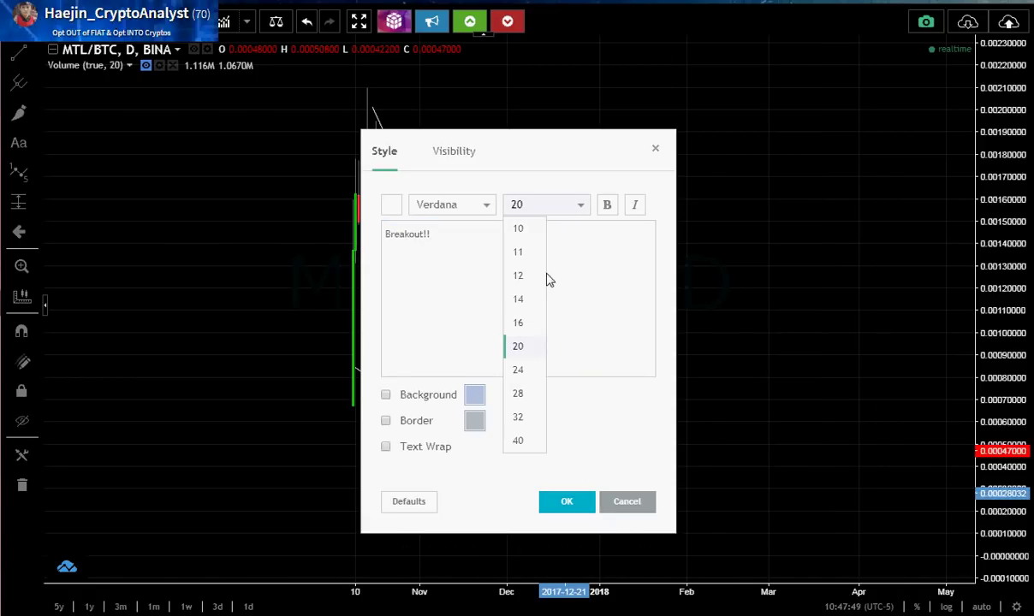
left_click(567, 503)
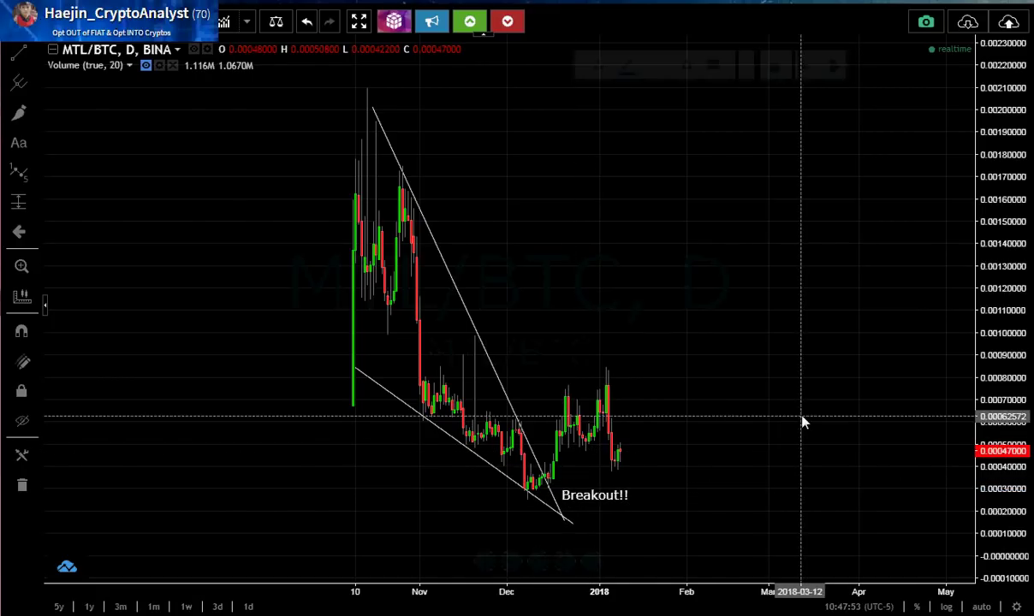
left_click(554, 494)
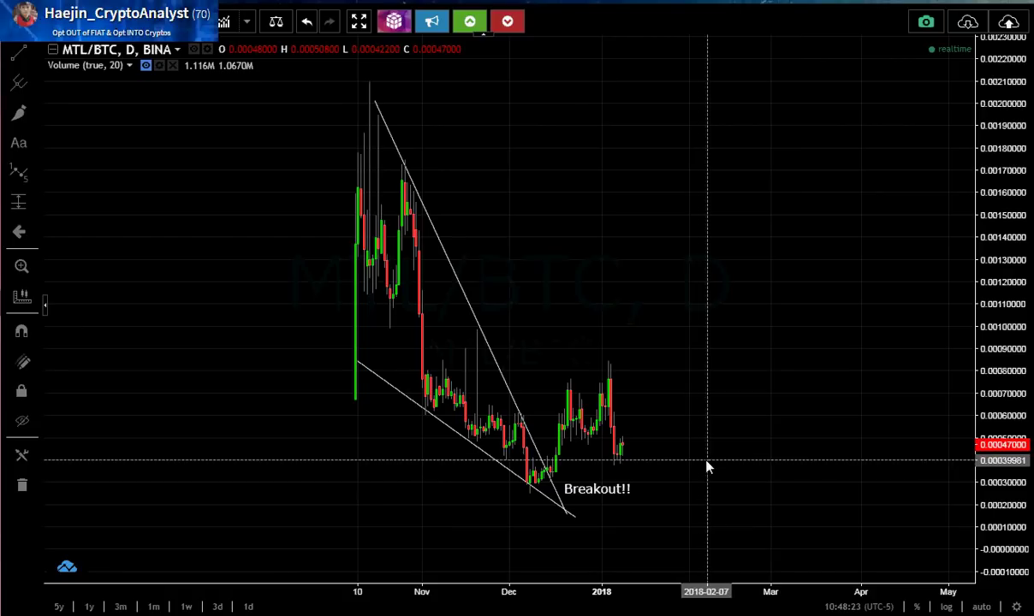
Switch the chart interval to 4 hours
left_click(60, 30)
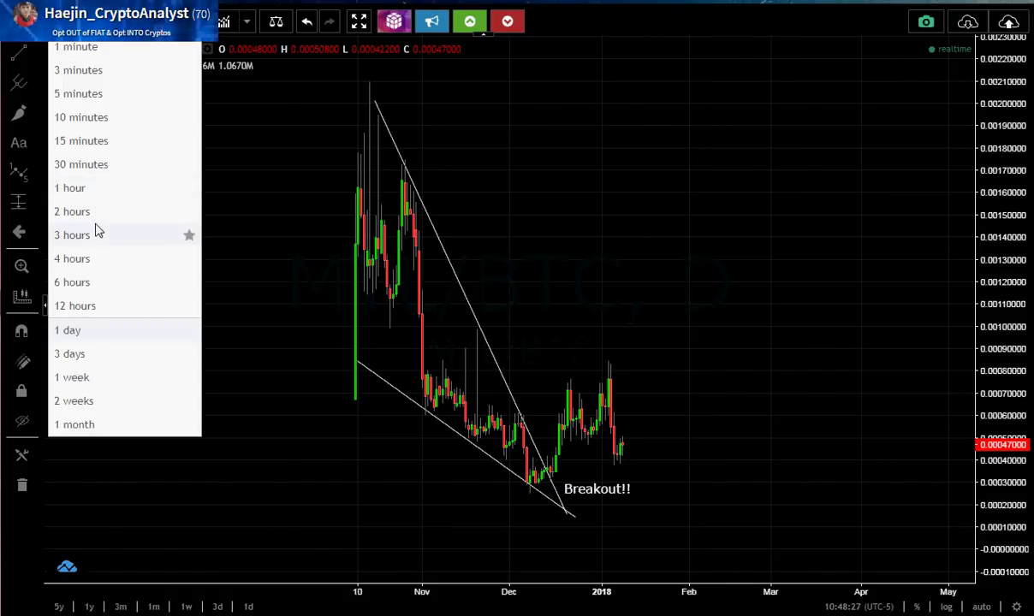
left_click(72, 259)
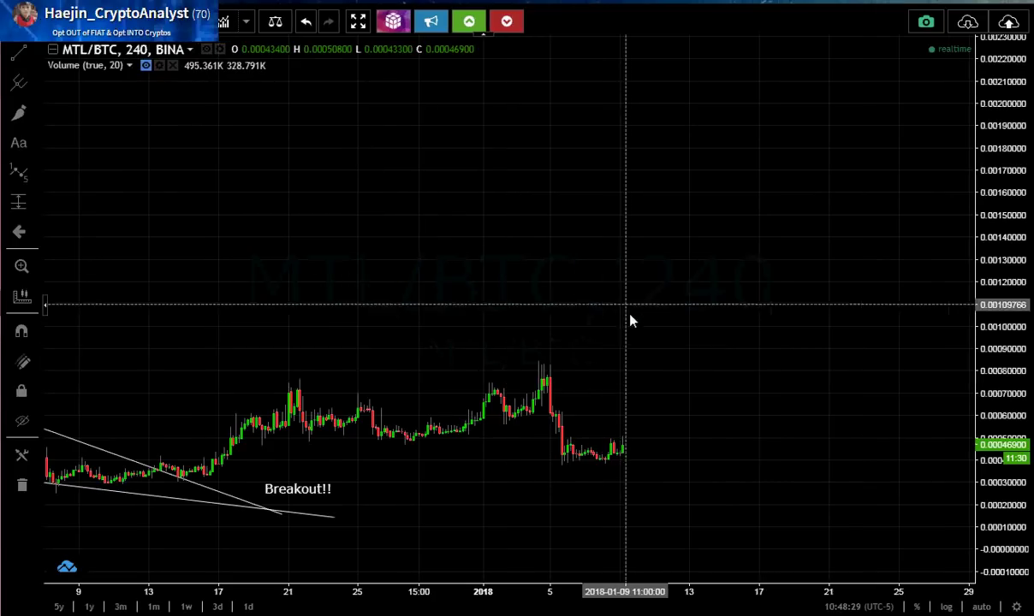
left_click_drag(998, 492, 971, 318)
scroll(831, 167, "up", 2)
scroll(832, 176, "down", 3)
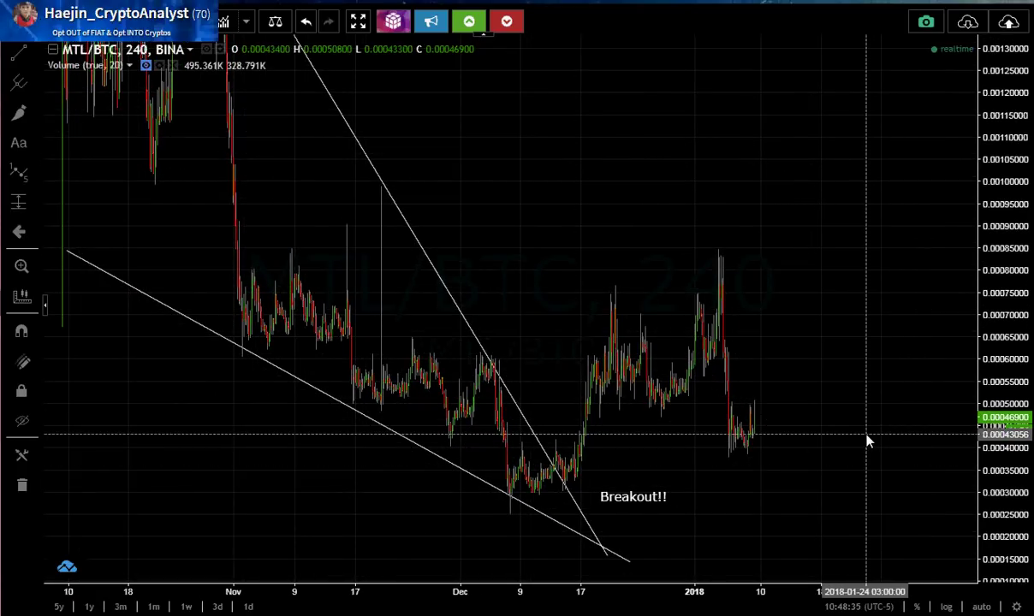
Draw a white Elliott Impulse Wave (12345) starting at the early December low, with point 3 at the late December peak and 5 at the January high
left_click(33, 174)
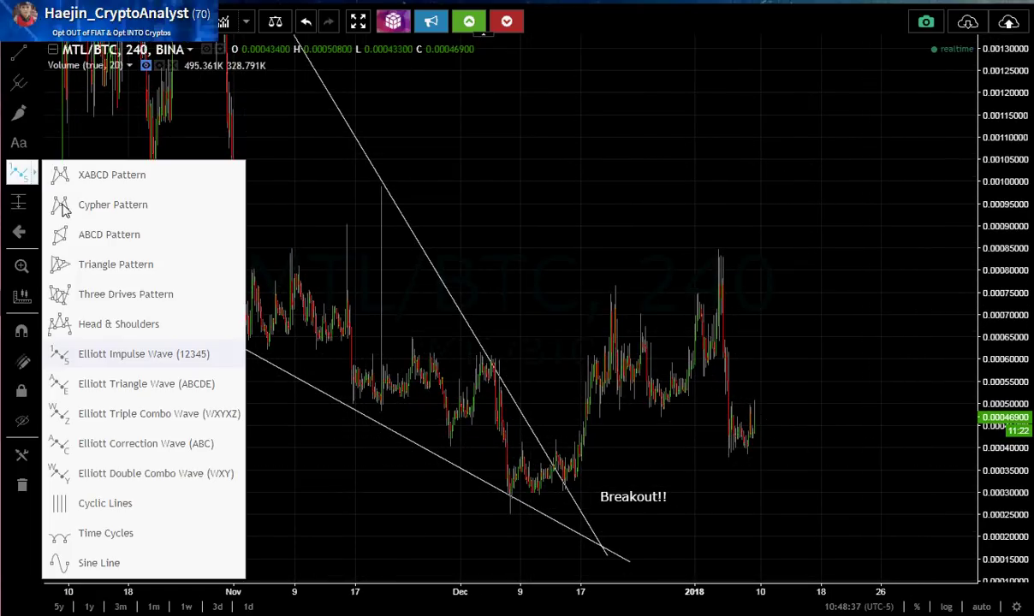
left_click(134, 353)
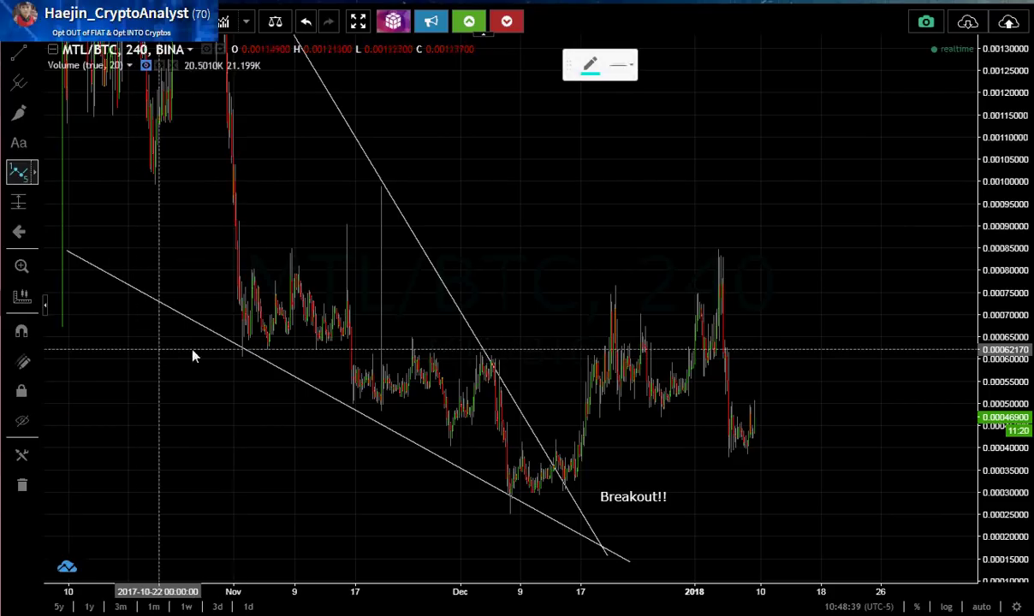
left_click(590, 68)
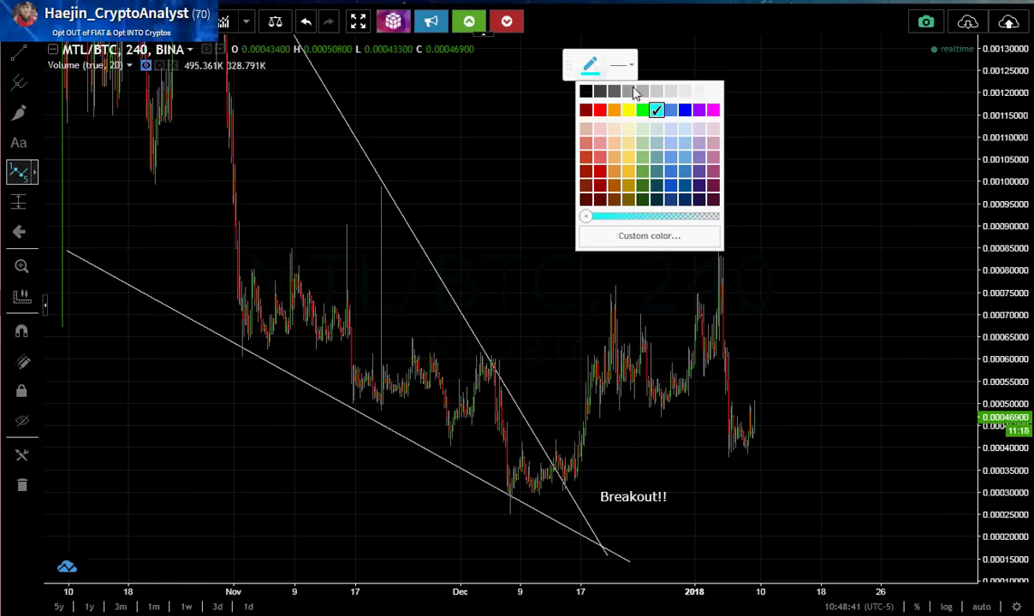
left_click(706, 92)
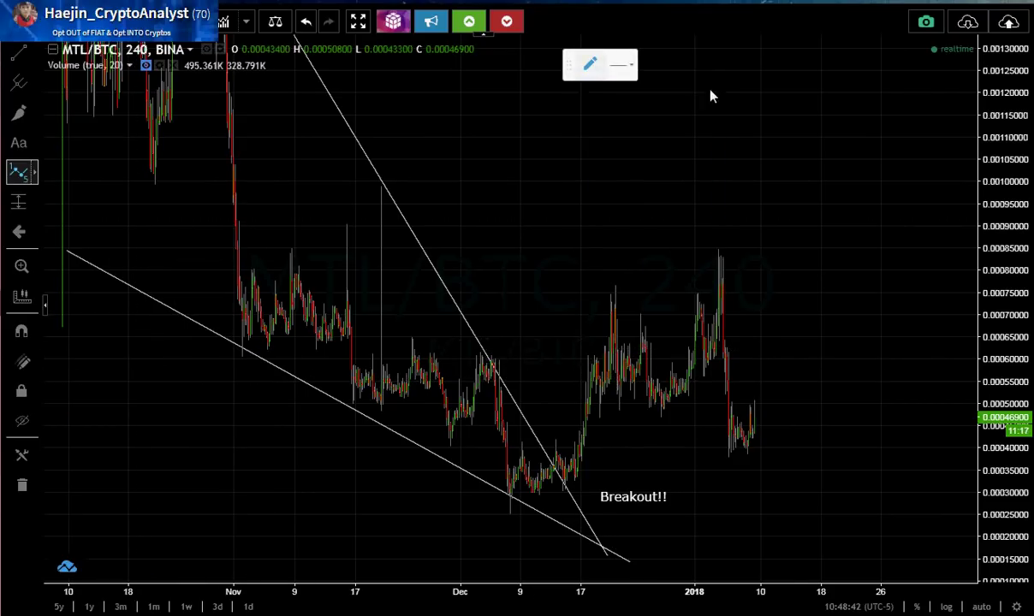
left_click(514, 523)
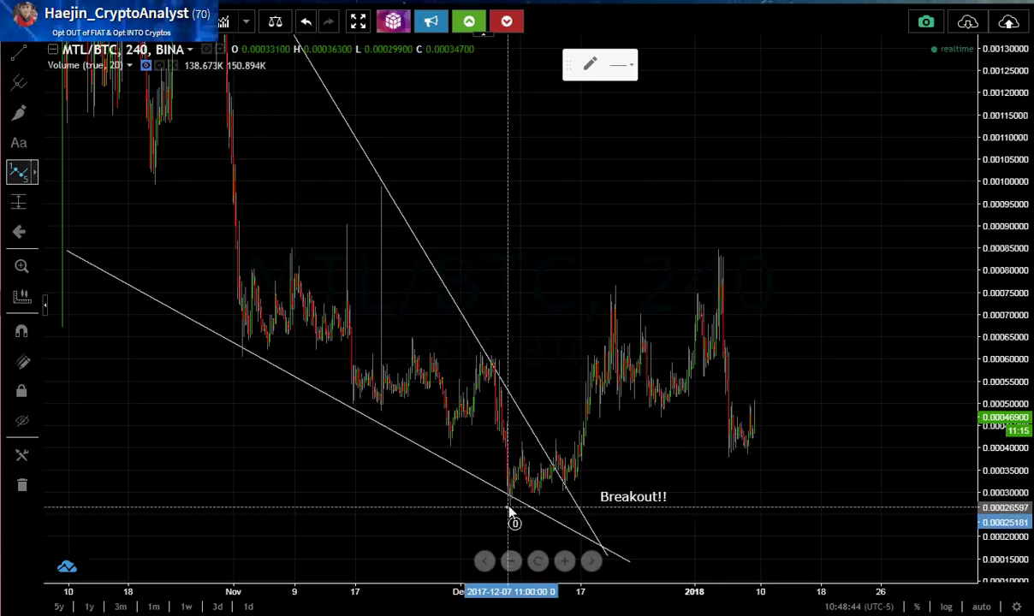
left_click(520, 440)
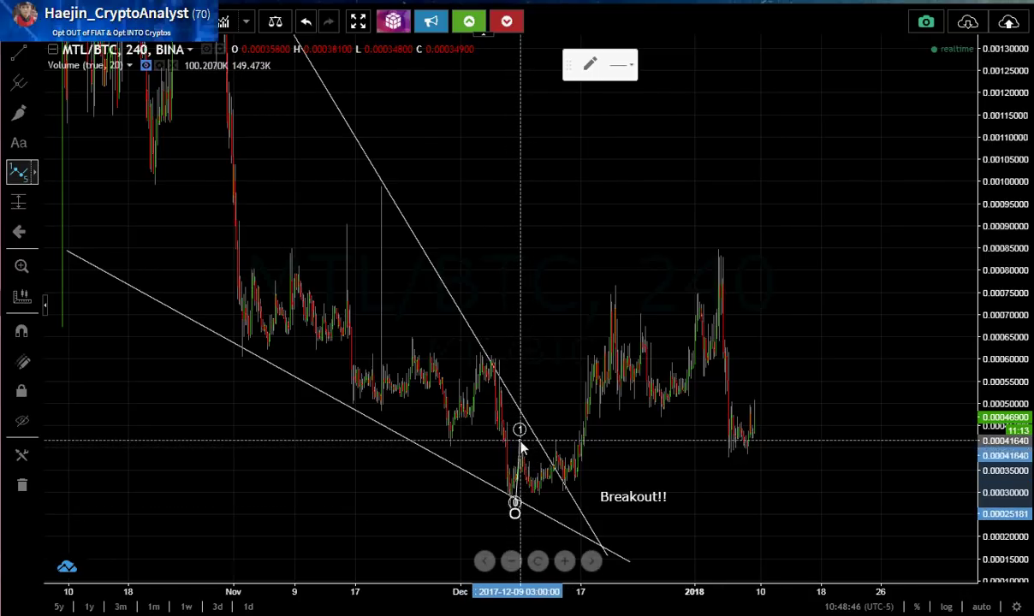
left_click(561, 496)
left_click(604, 283)
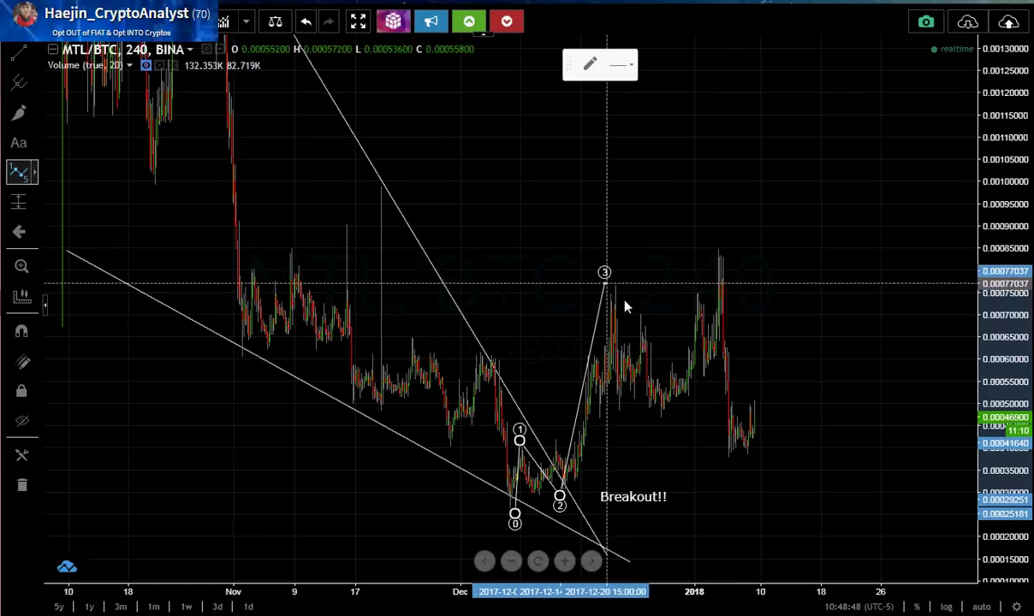
left_click(666, 420)
left_click(722, 243)
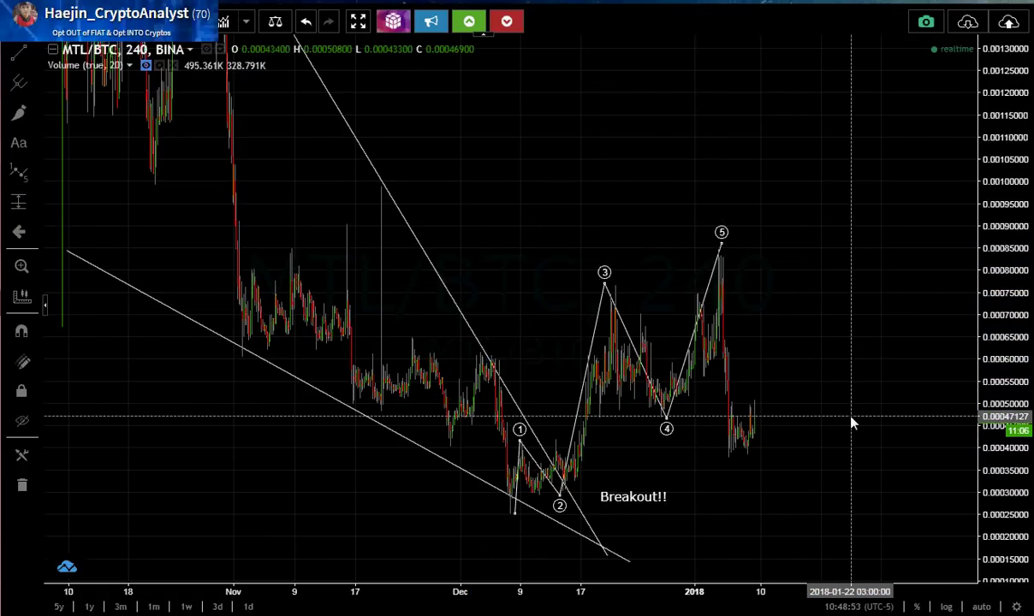
Reposition impulse wave points 3, 4 and 5 so the five-wave count ends at the late December peak
left_click(605, 281)
left_click_drag(606, 281, 587, 354)
left_click_drag(666, 418, 604, 422)
left_click_drag(721, 244, 608, 282)
left_click(803, 316)
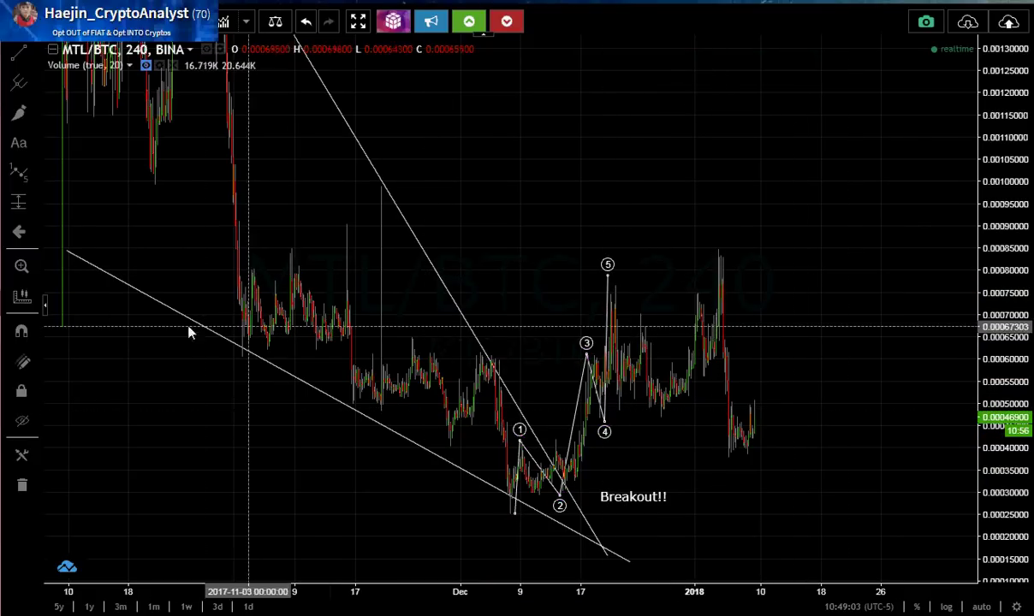
Draw a red Elliott Correction Wave (ABC) from the wave 5 peak, with A near 0.00046, B near 0.00085 and C near 0.00036
left_click(34, 176)
left_click(169, 449)
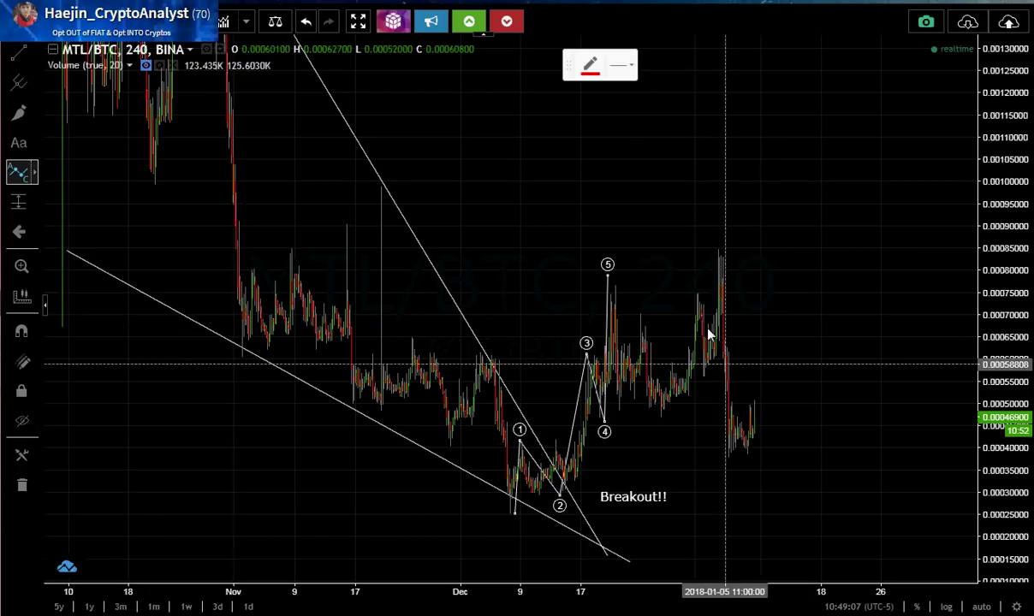
left_click(609, 298)
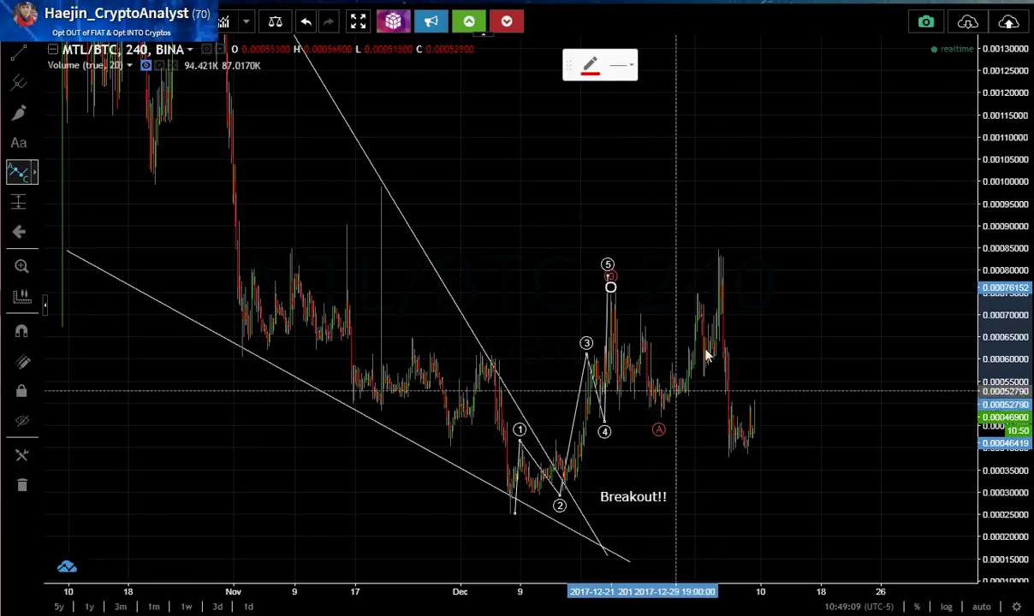
left_click(666, 409)
left_click(719, 243)
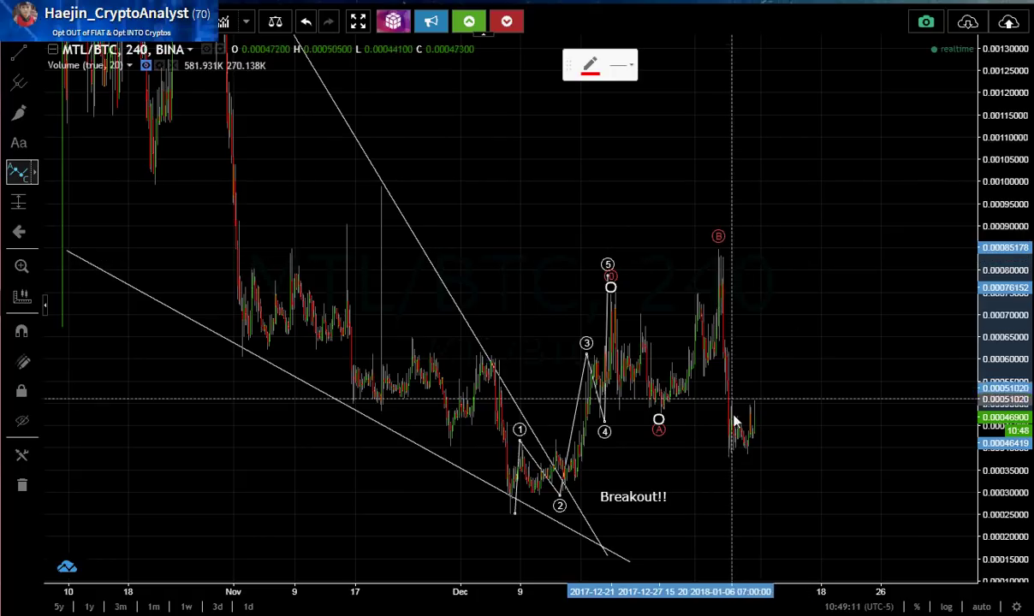
left_click(763, 470)
left_click(1028, 532)
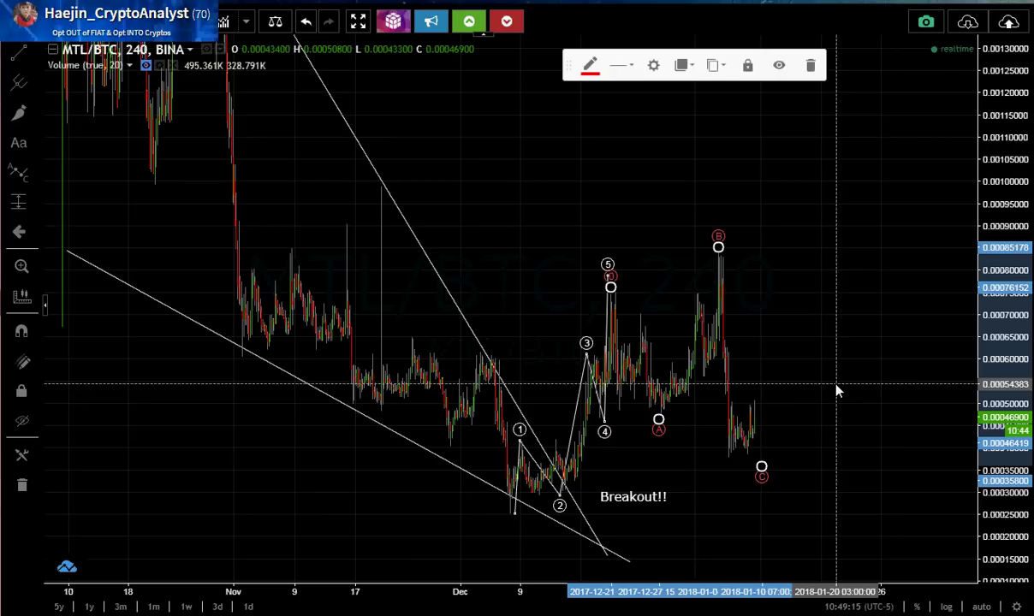
Turn on the connecting lines of the red ABC correction wave and hide them again
double_click(718, 246)
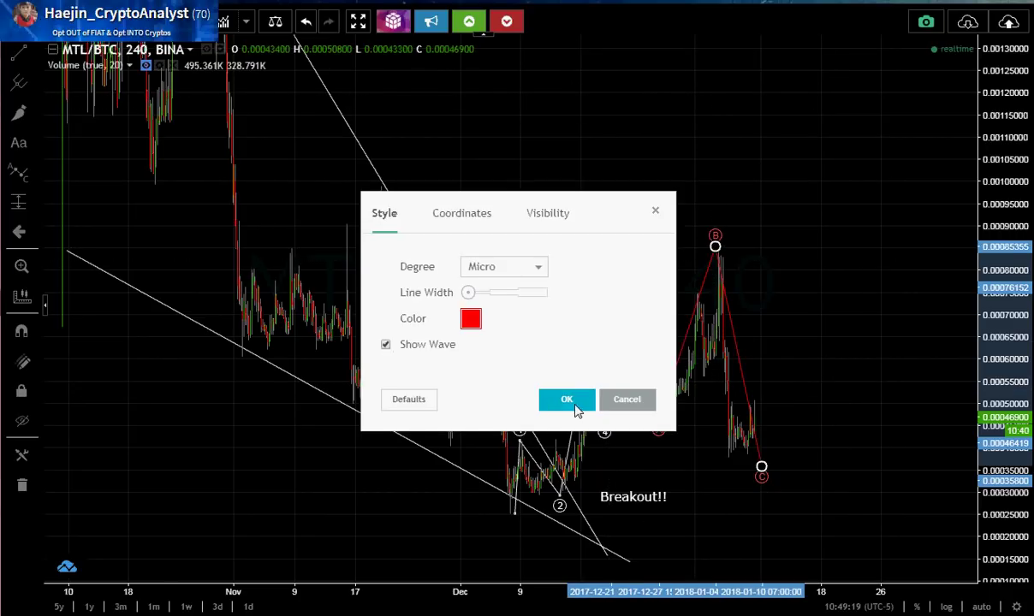
left_click(567, 400)
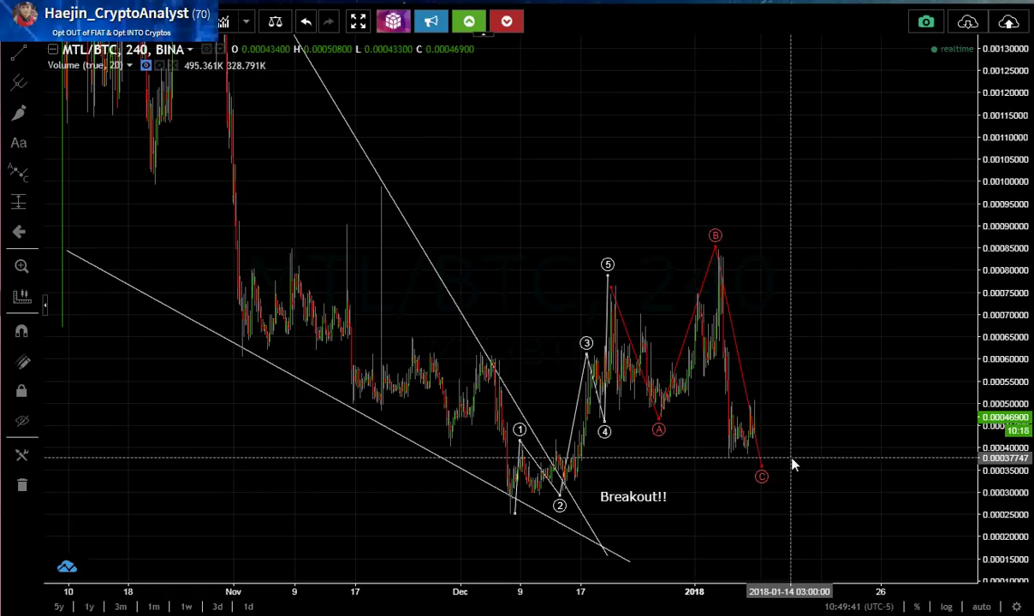
double_click(762, 469)
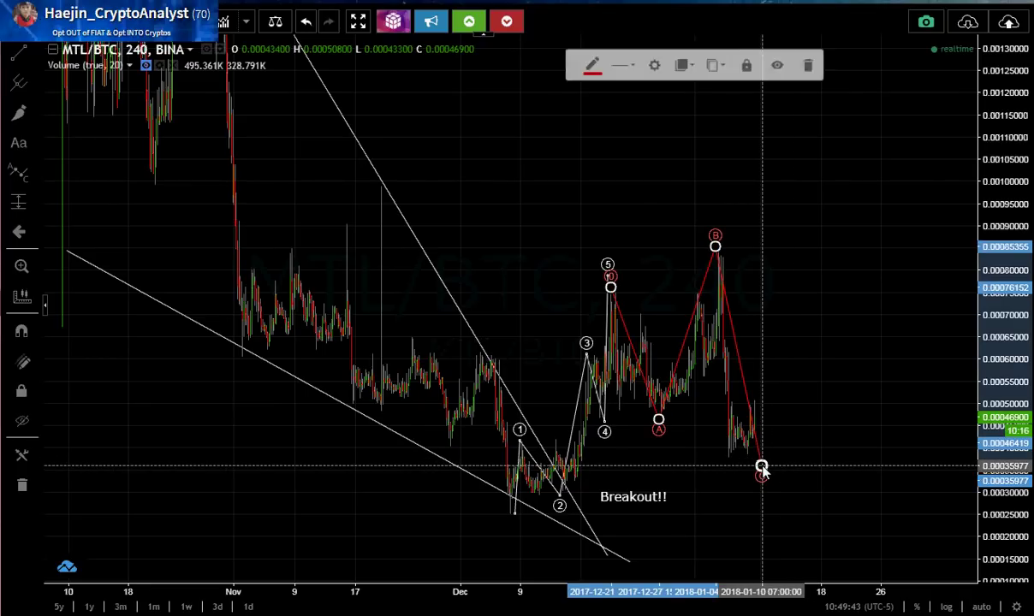
left_click(885, 398)
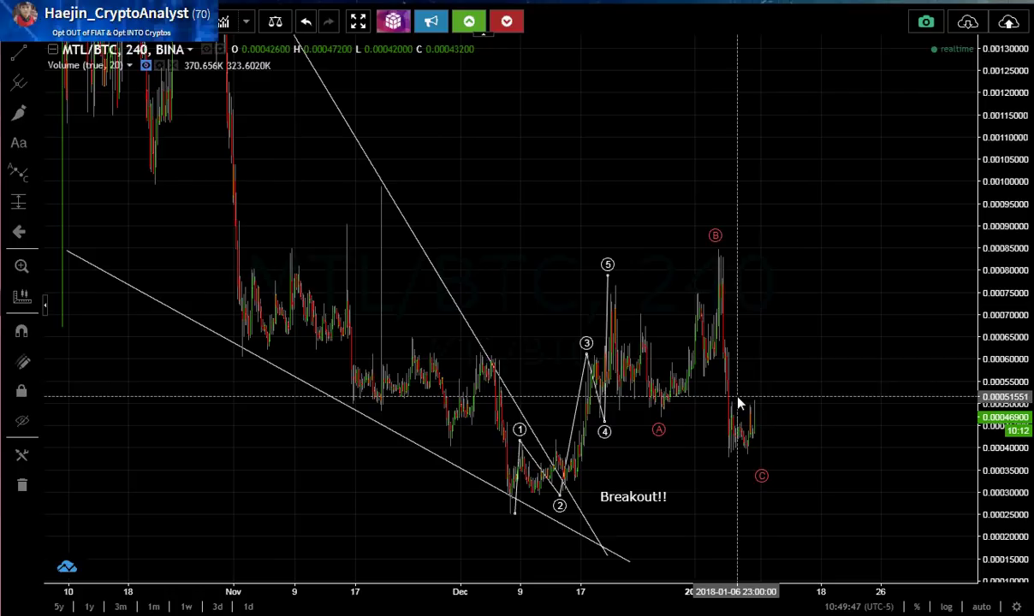
Choose the Elliott Impulse Wave (12345) tool and set its colour to red
left_click(36, 174)
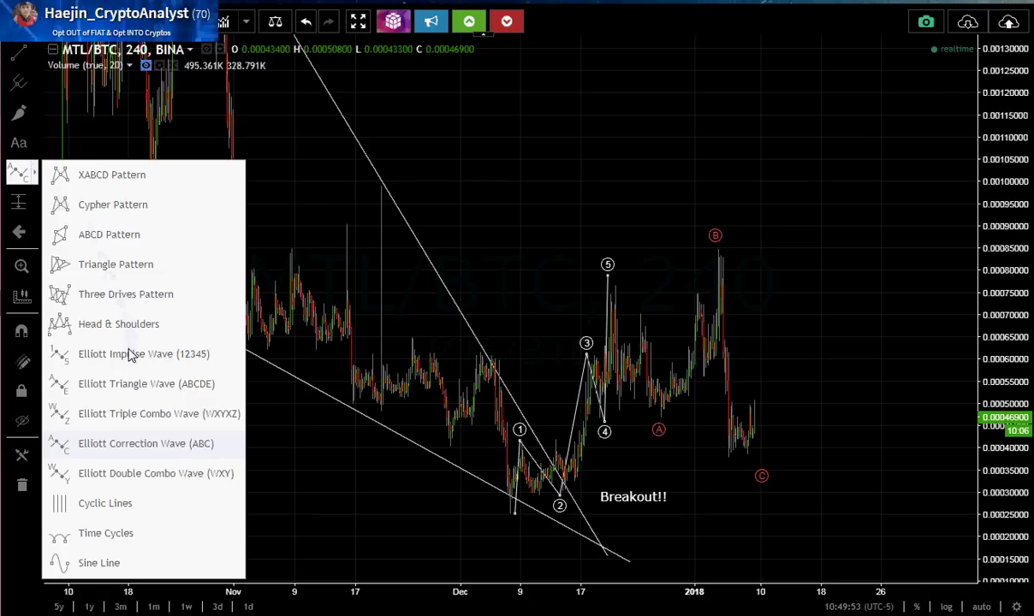
left_click(130, 358)
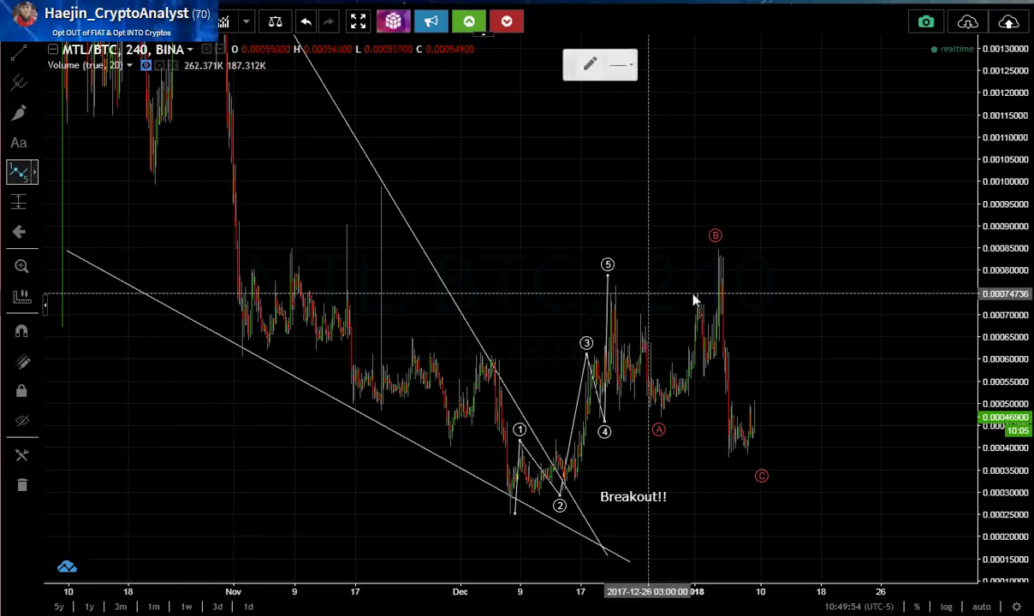
left_click(590, 65)
left_click(594, 107)
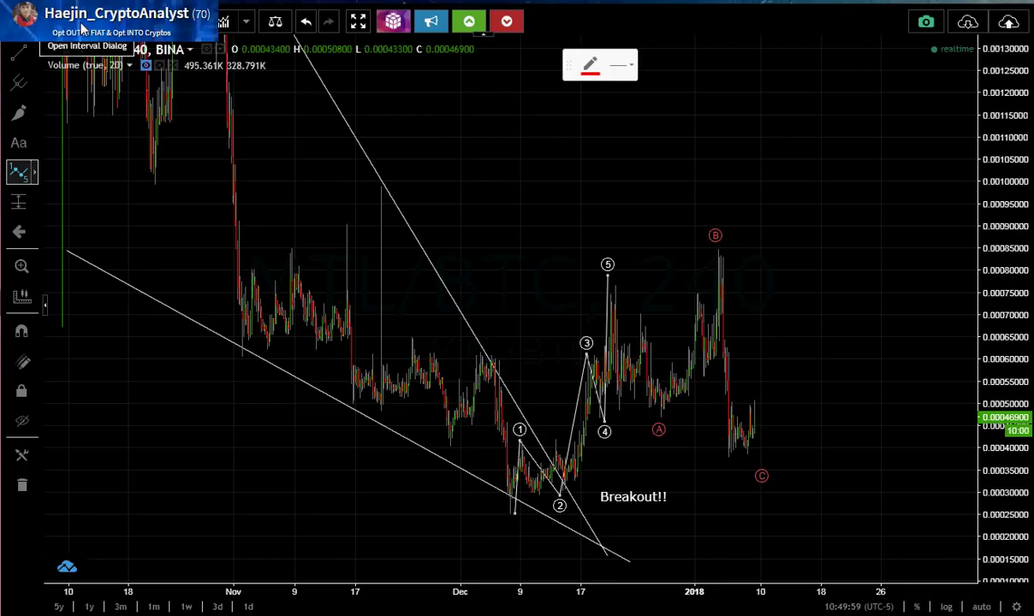
Switch the chart interval to 1 hour
left_click(107, 29)
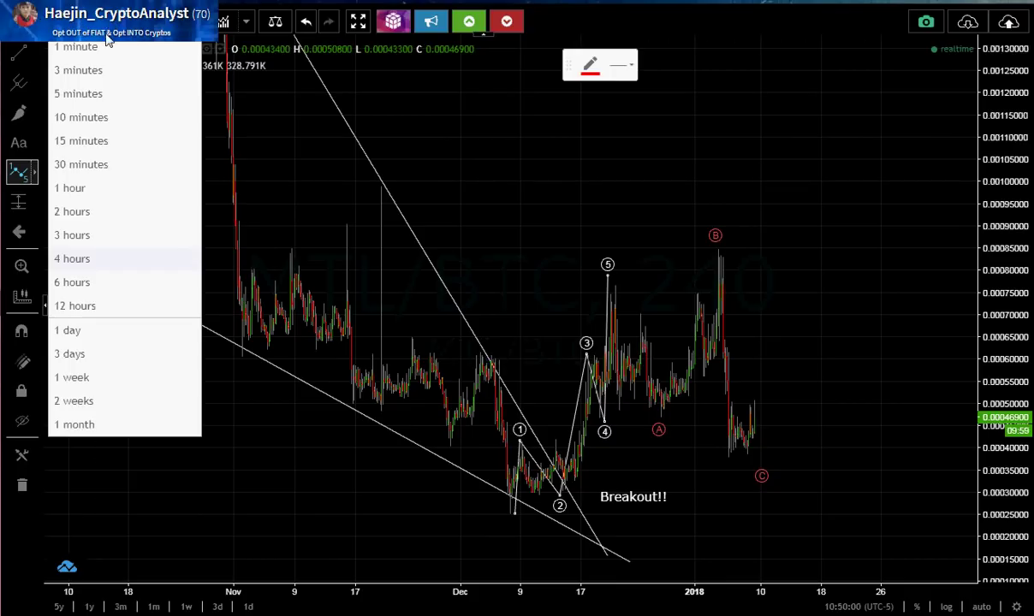
left_click(106, 190)
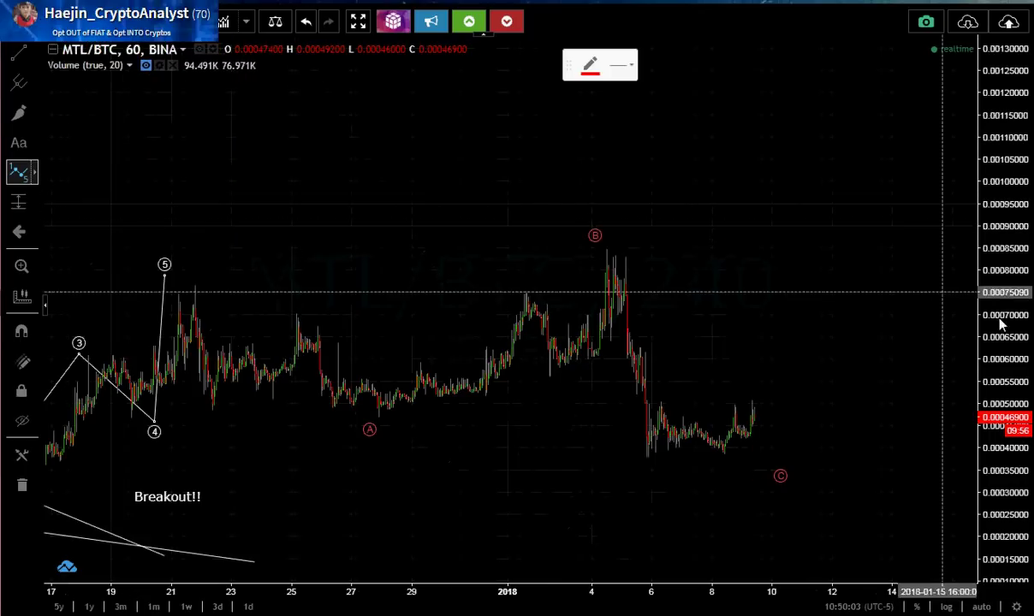
left_click(743, 153)
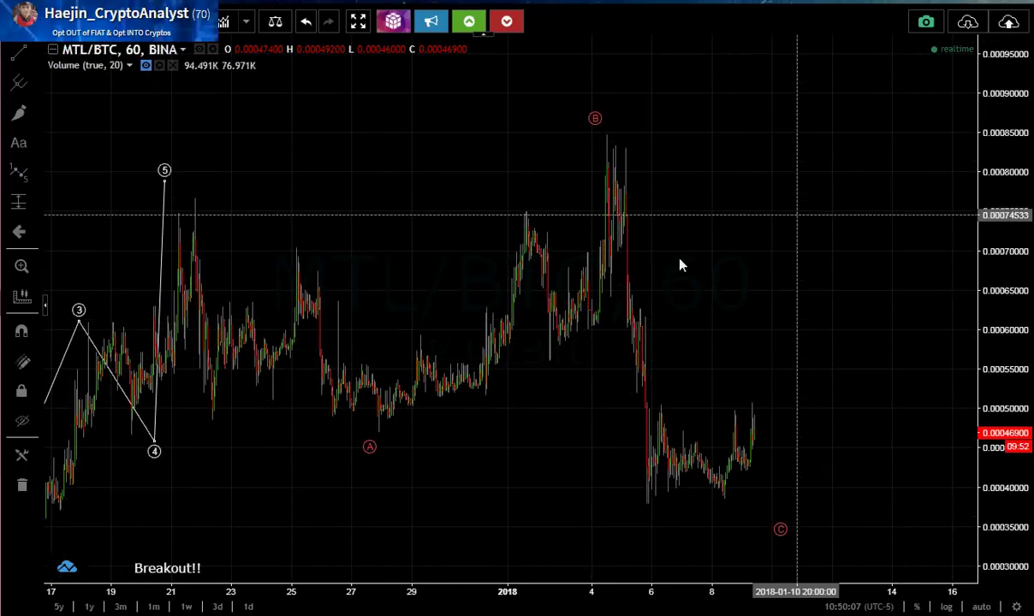
Draw a red Elliott Impulse Wave down from B, with points 1 to 5 near 0.00064, 0.00084, 0.00038, 0.00050 and 0.00037
left_click(23, 175)
left_click(606, 138)
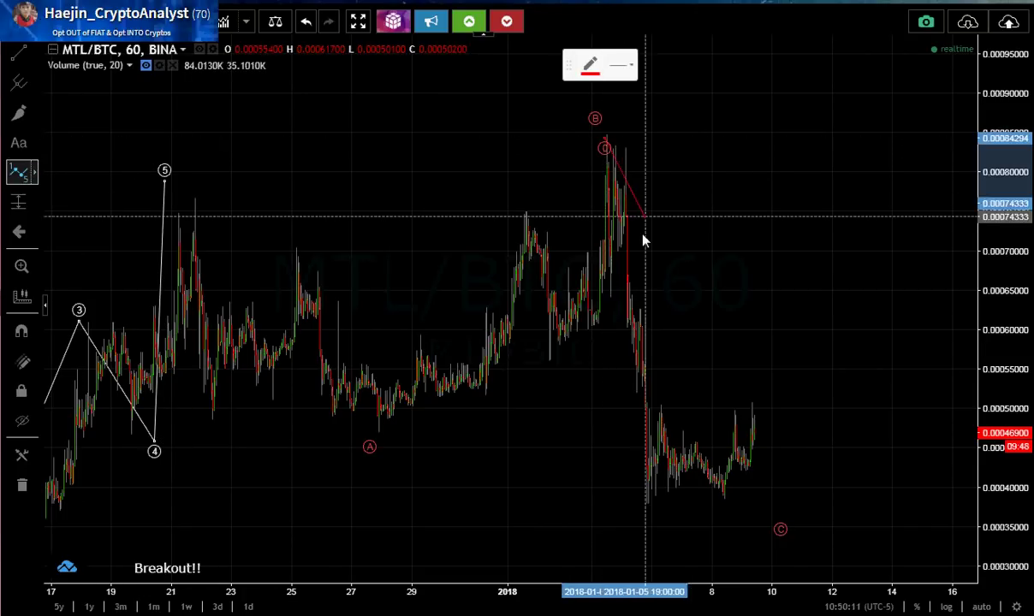
left_click(611, 302)
left_click(624, 147)
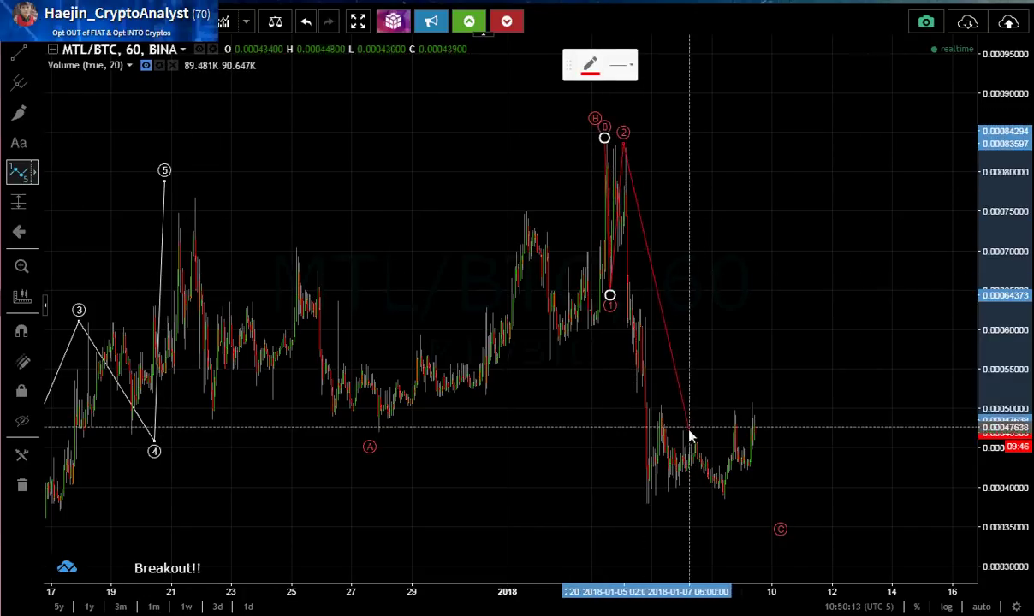
left_click(645, 503)
left_click(659, 406)
left_click(777, 514)
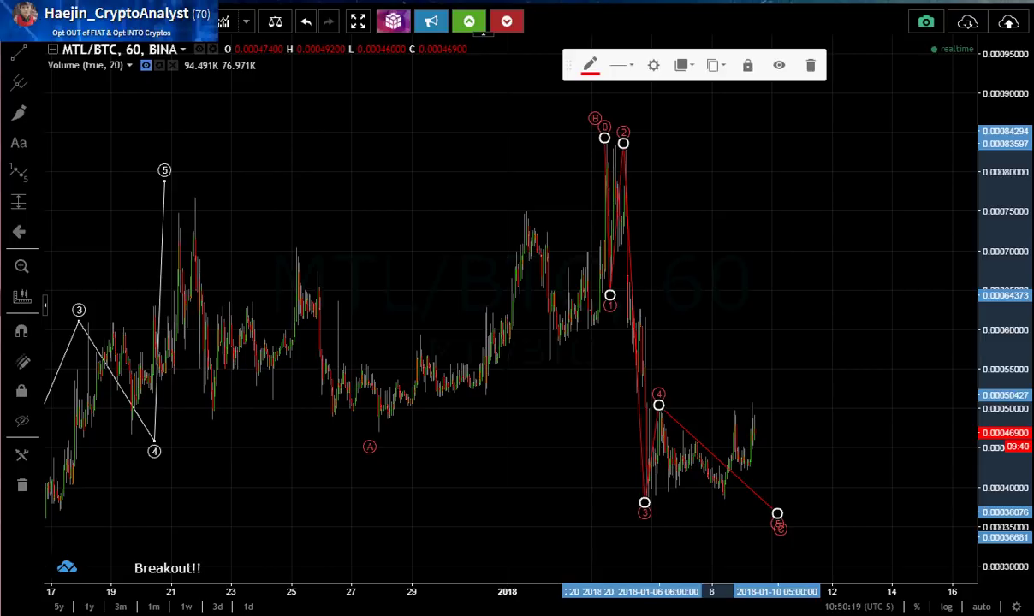
left_click(868, 323)
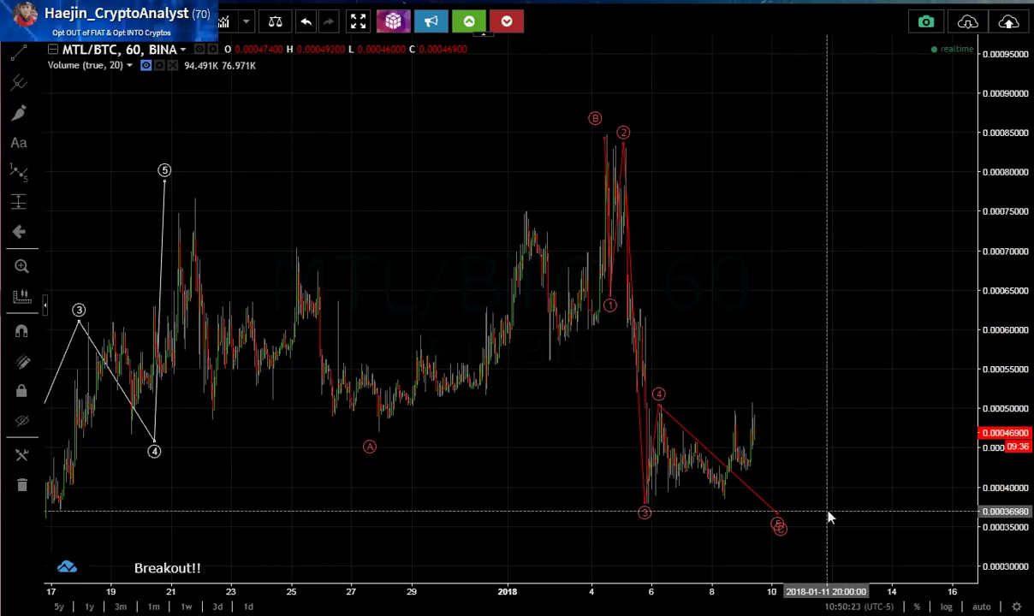
Reposition impulse points 3, 4 and 5 near 0.00051, 0.00063 and 0.00038 on the January 5 drop, and place C beneath 5
left_click_drag(644, 507, 644, 314)
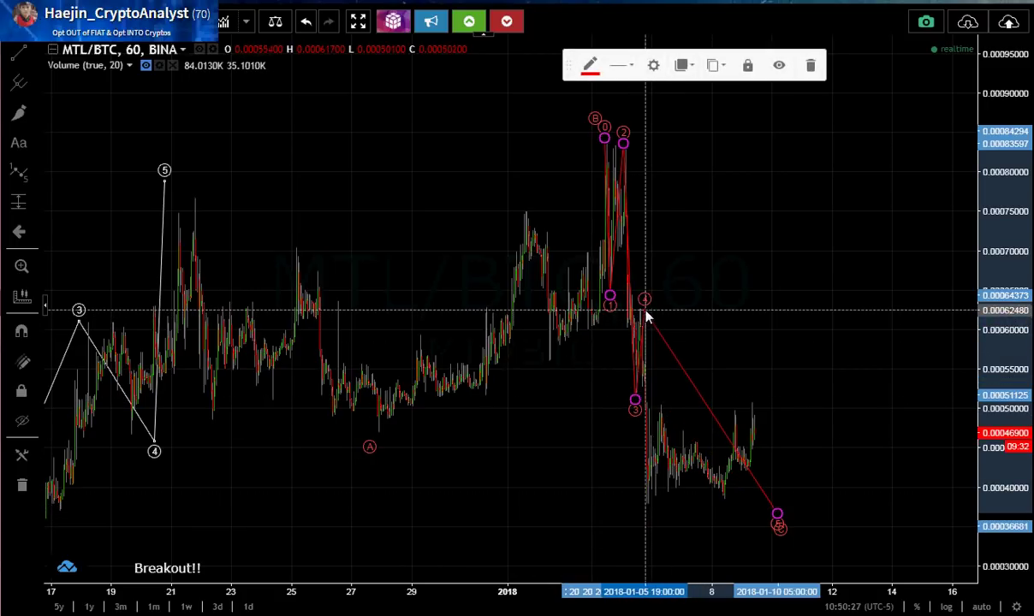
left_click_drag(765, 513, 649, 507)
left_click_drag(781, 529, 649, 535)
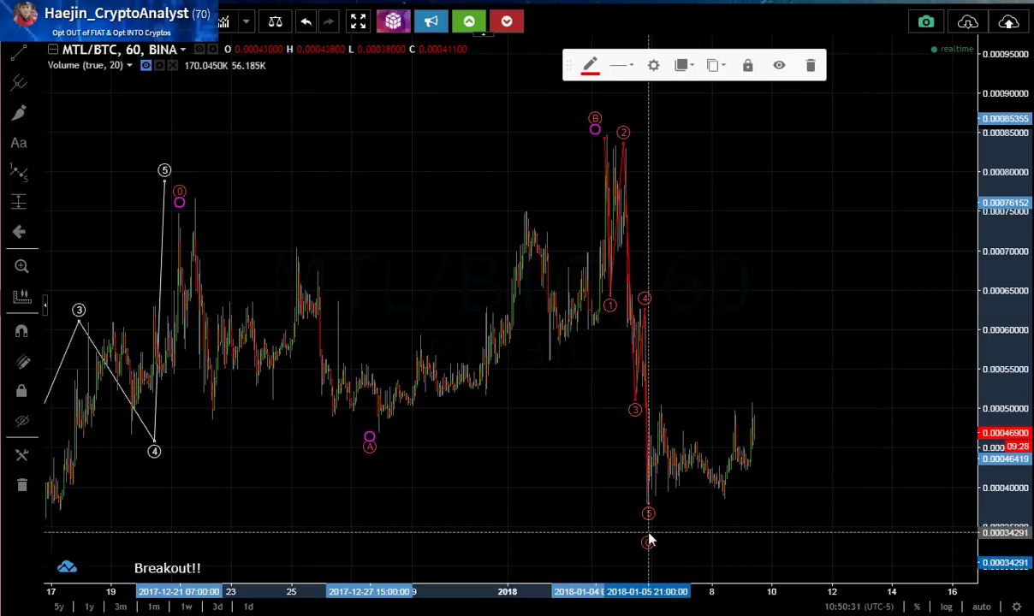
left_click(855, 510)
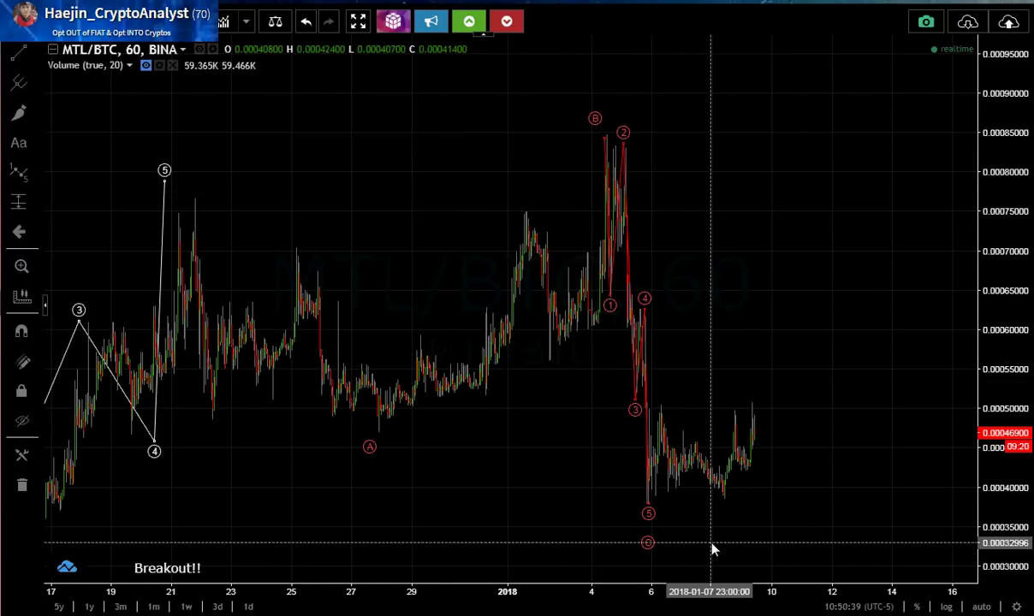
Set the declining impulse wave's degree to Submicro and its colour to cyan
left_click(634, 401)
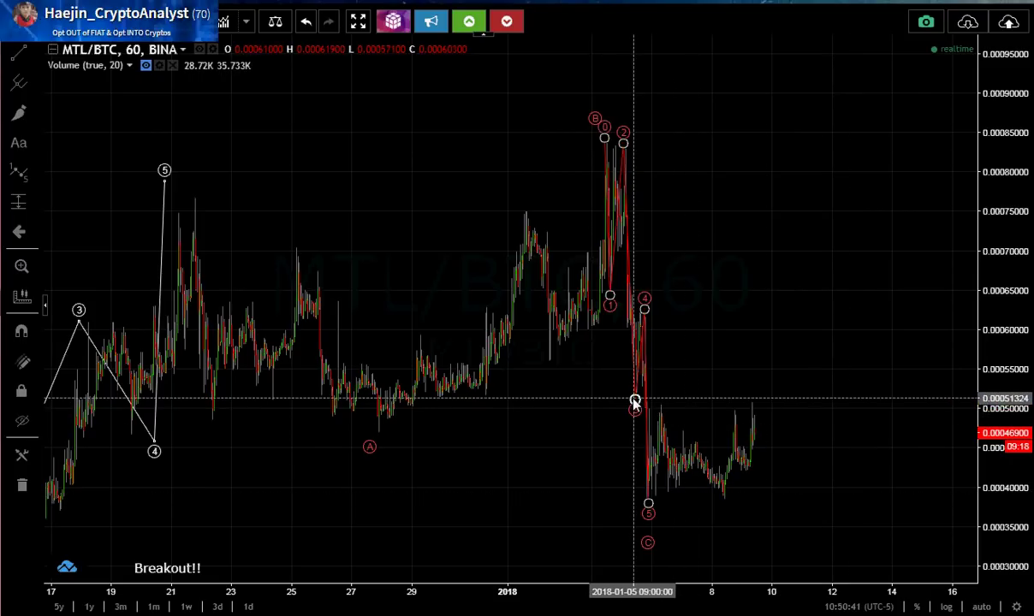
double_click(633, 404)
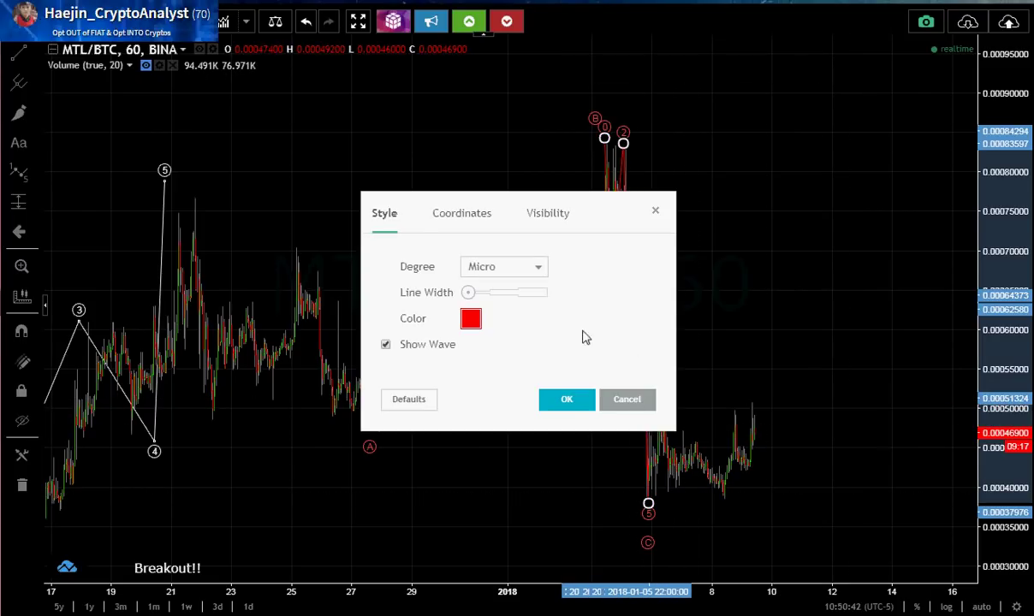
left_click(501, 271)
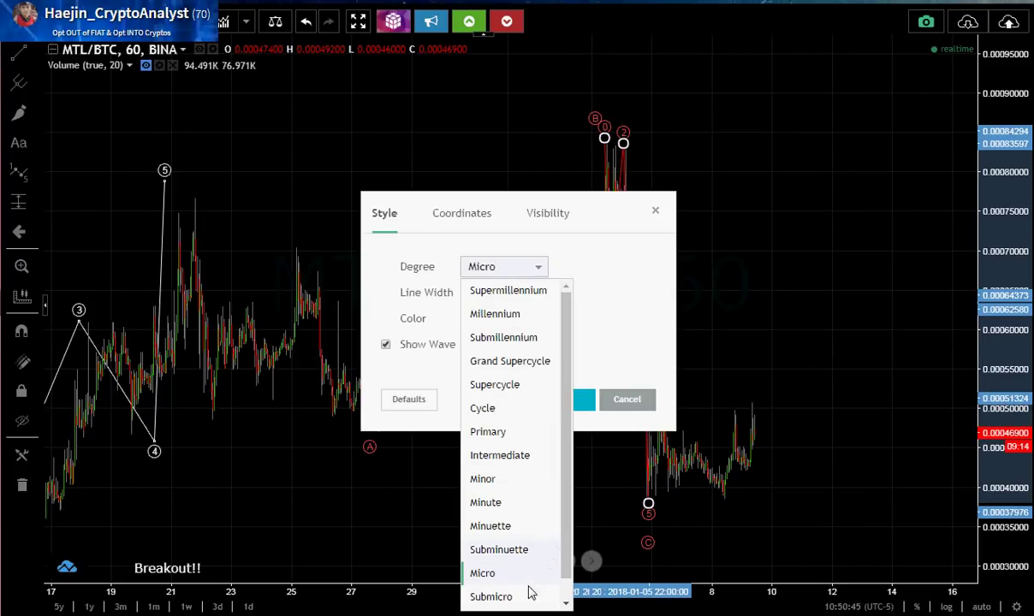
left_click(522, 597)
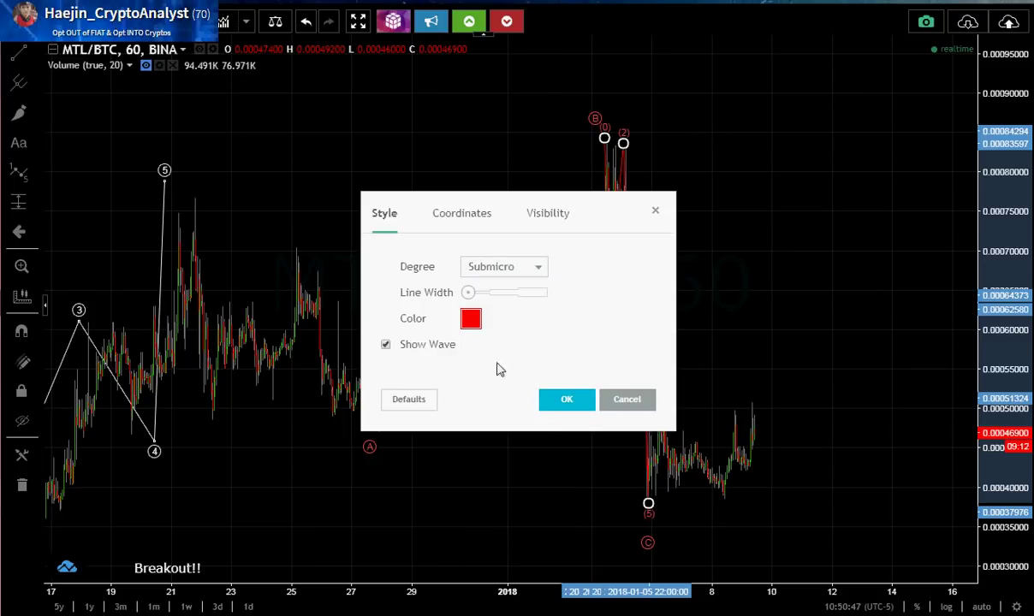
left_click(470, 319)
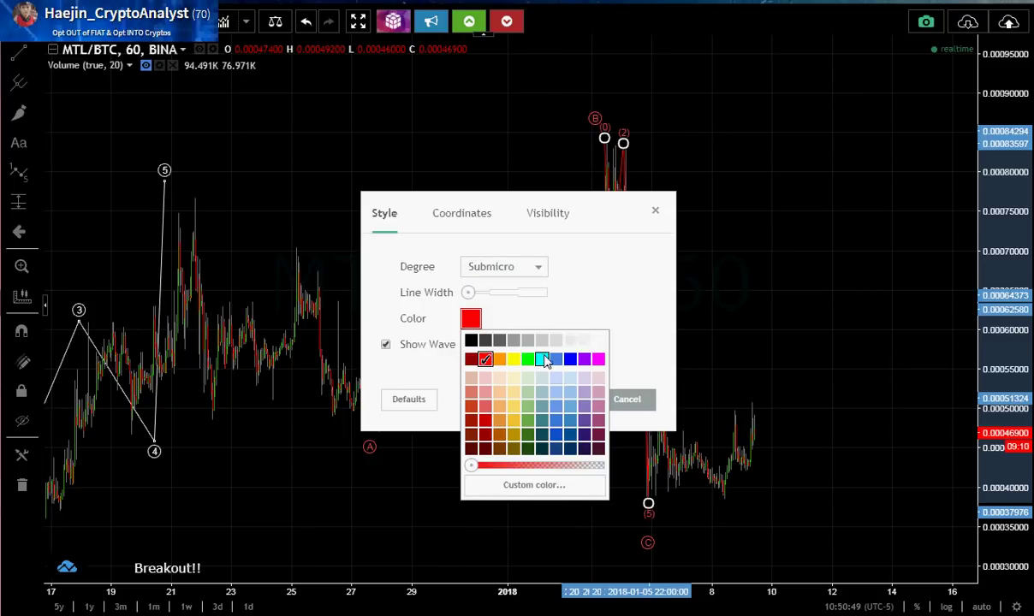
left_click(543, 360)
left_click(562, 399)
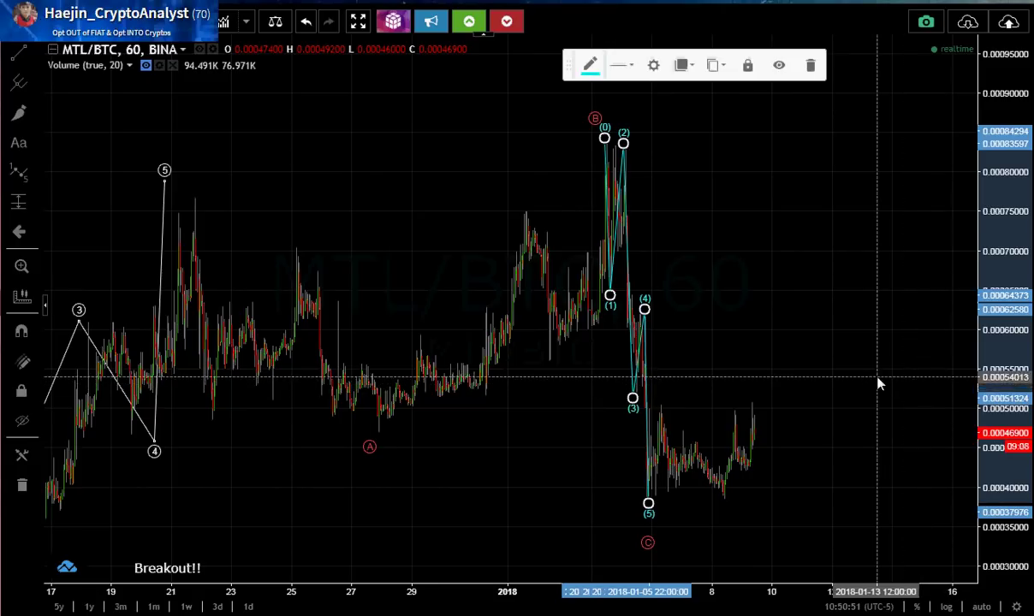
Nudge point (5) of the cyan impulse wave to about 0.00038 and hide the wave's connecting lines
left_click_drag(649, 504, 643, 503)
double_click(644, 504)
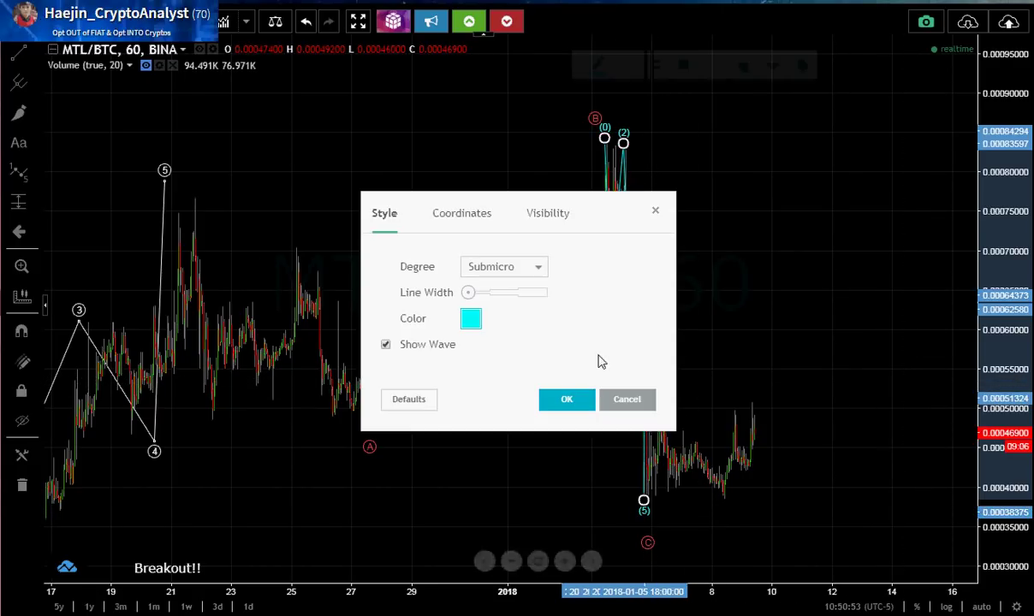
left_click(548, 399)
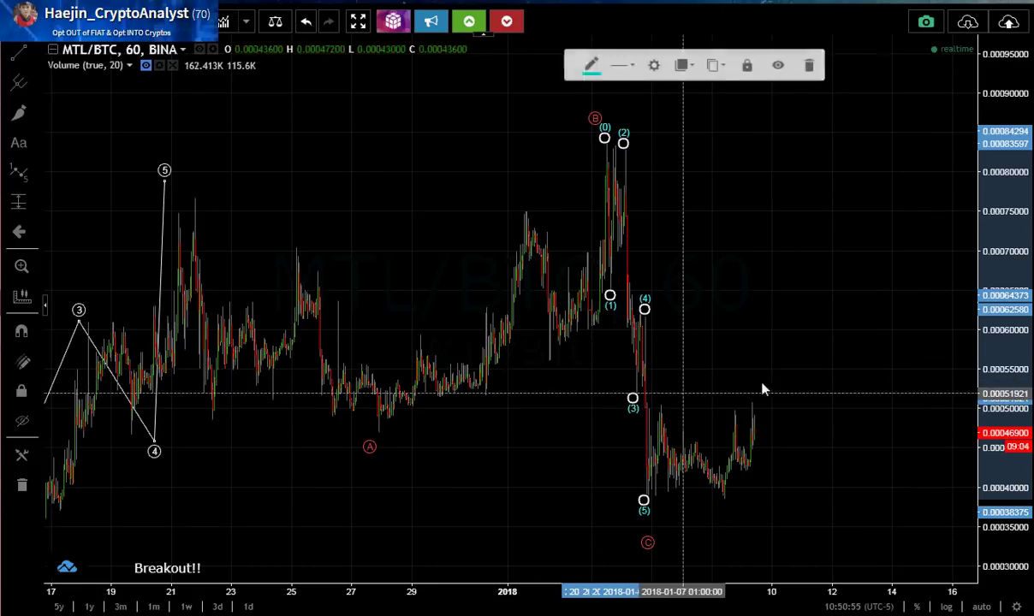
left_click(851, 365)
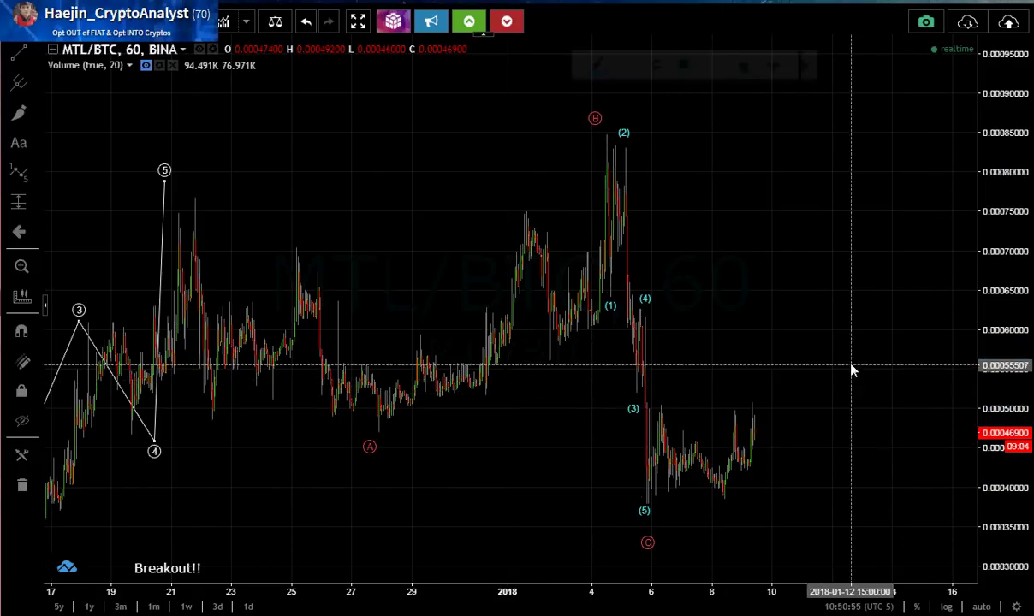
Align cyan point (3) with the low near 0.00052 and shift the red C label directly under (5)
left_click(637, 409)
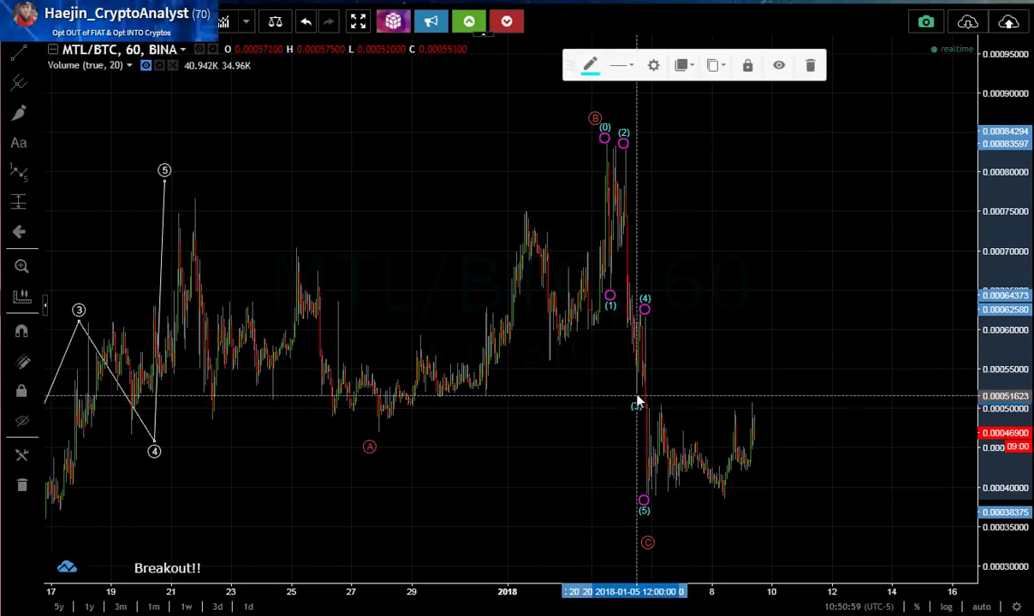
left_click(800, 535)
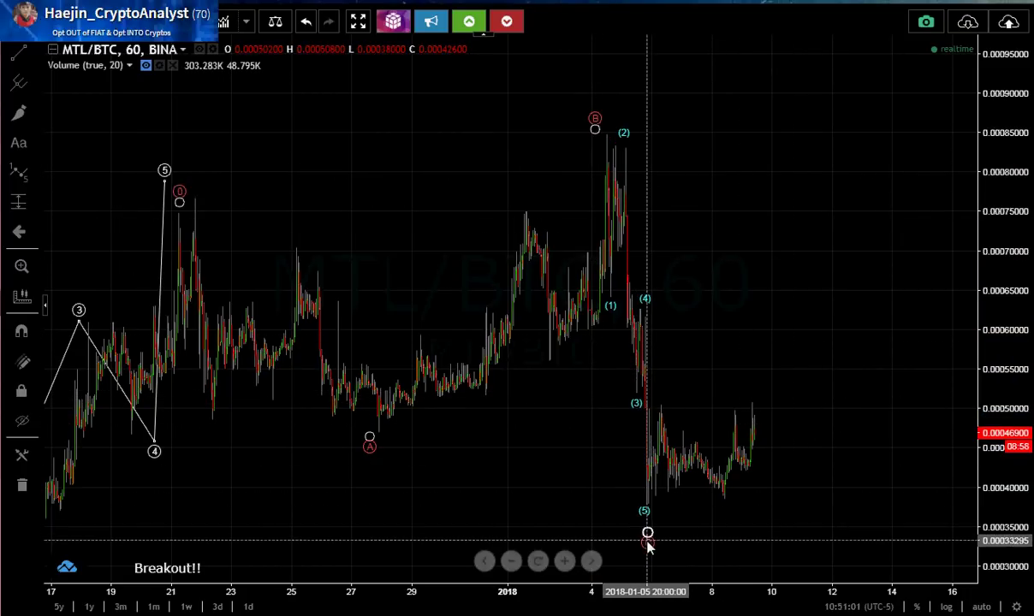
left_click(647, 541)
left_click(759, 538)
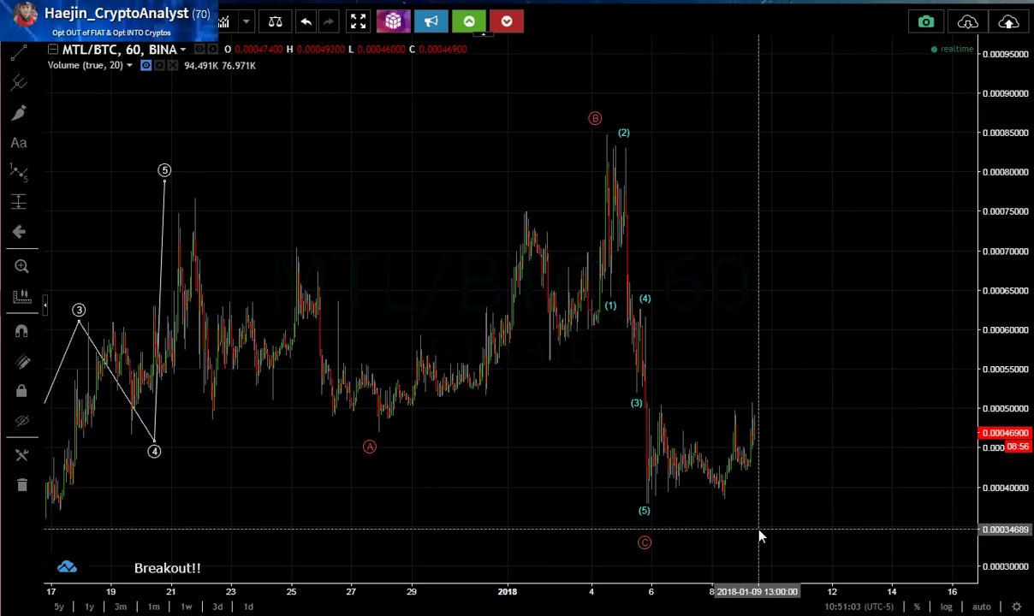
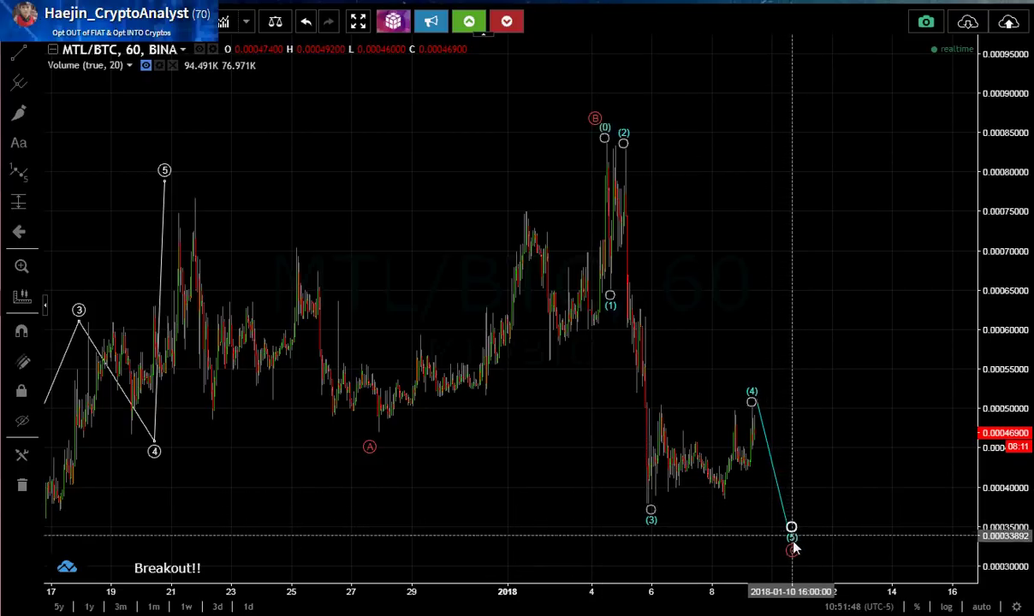
Lower the projected red C to about 0.00031, cyan point (5) to about 0.00033, and extend the cyan line from (4) down to (5)
left_click_drag(923, 528, 913, 496)
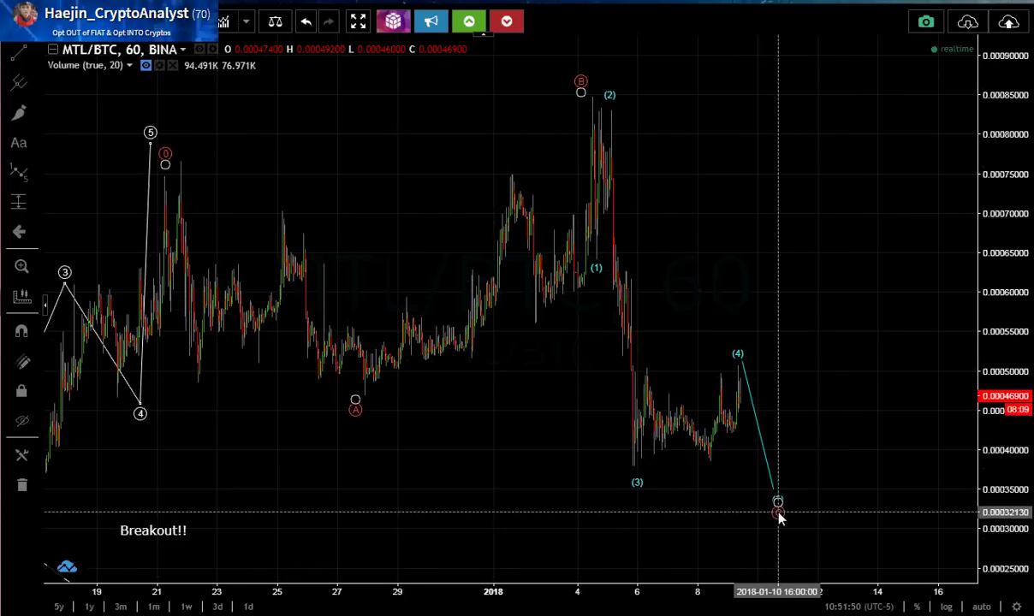
left_click_drag(777, 513, 781, 529)
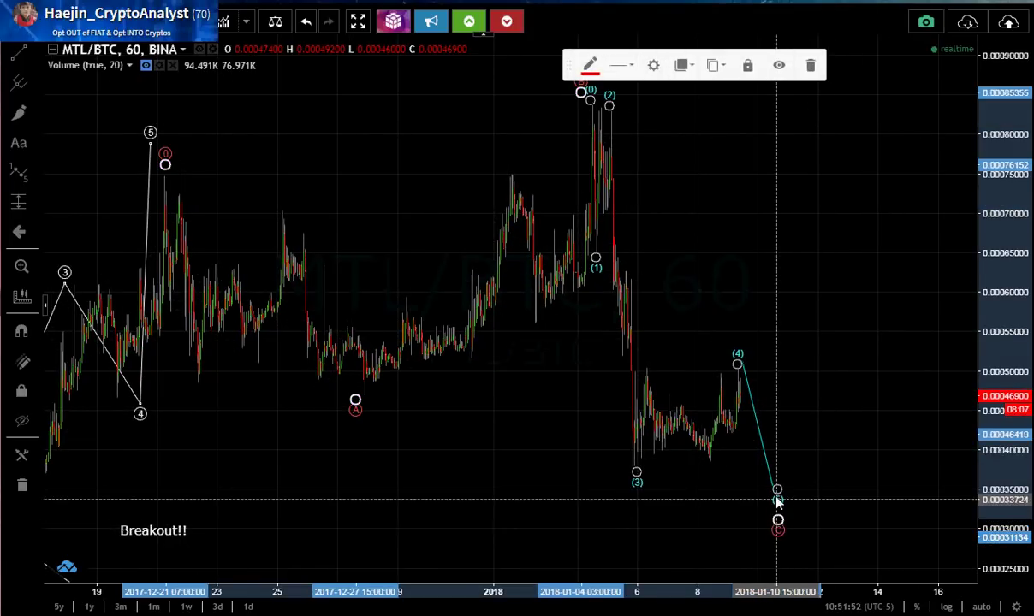
left_click(776, 497)
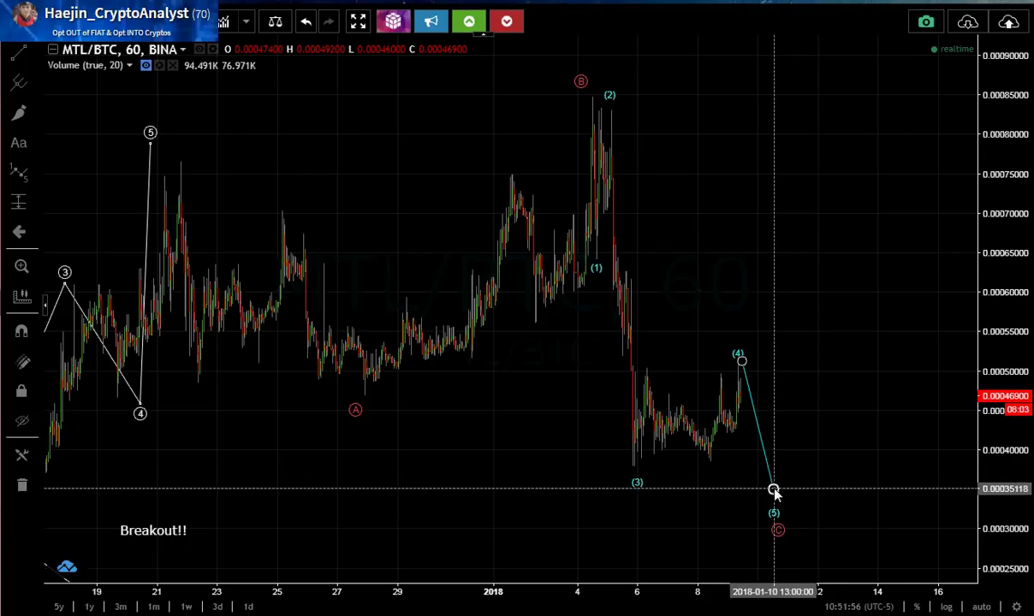
left_click_drag(773, 489, 774, 505)
left_click(878, 551)
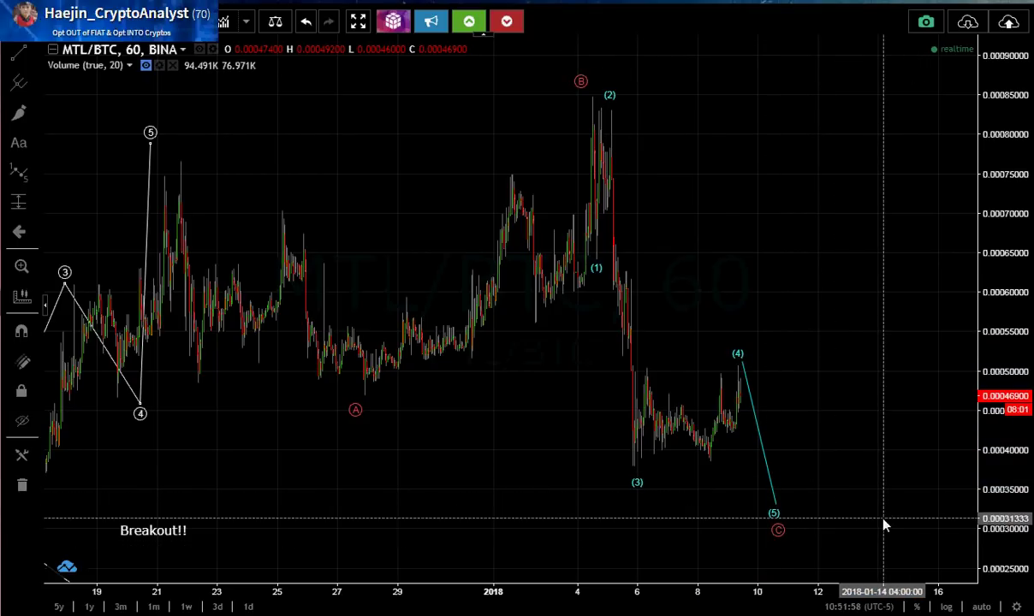
Draw a red five-wave Elliott impulse from cyan (4) at about 0.00051 down to about 0.00035 just above cyan (5)
left_click(24, 178)
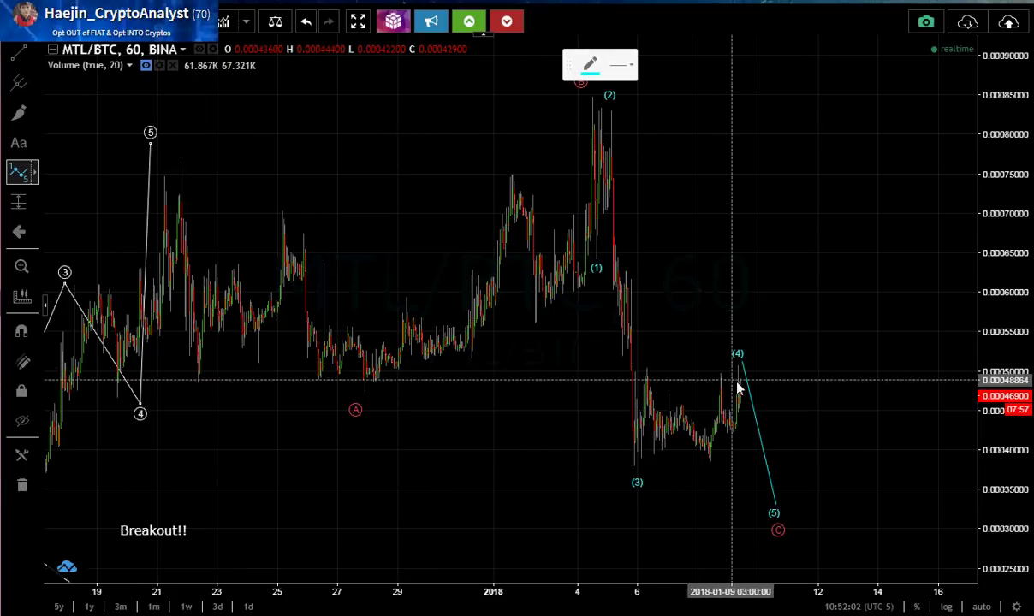
left_click(590, 65)
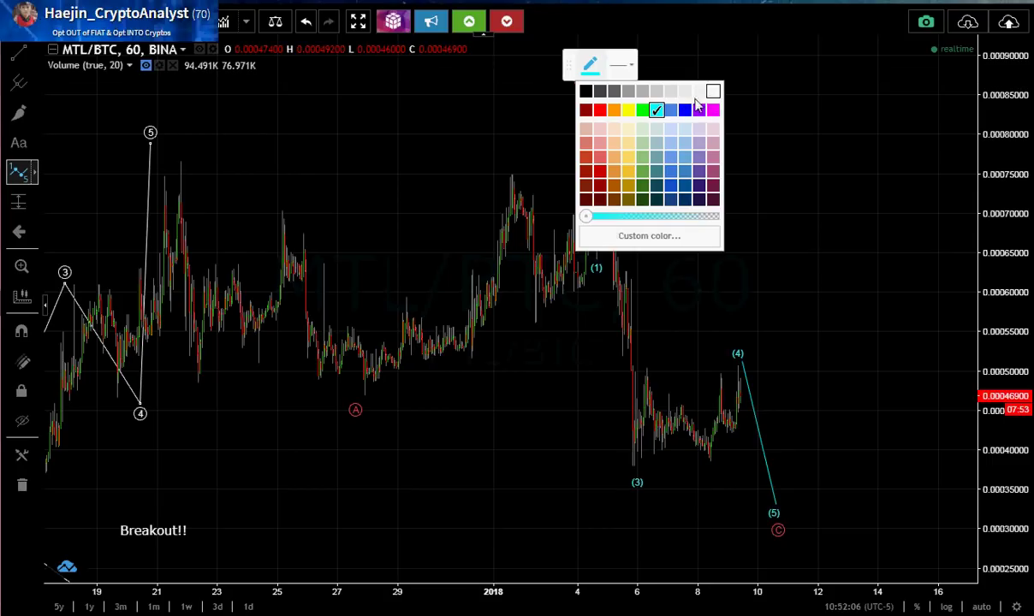
left_click(600, 110)
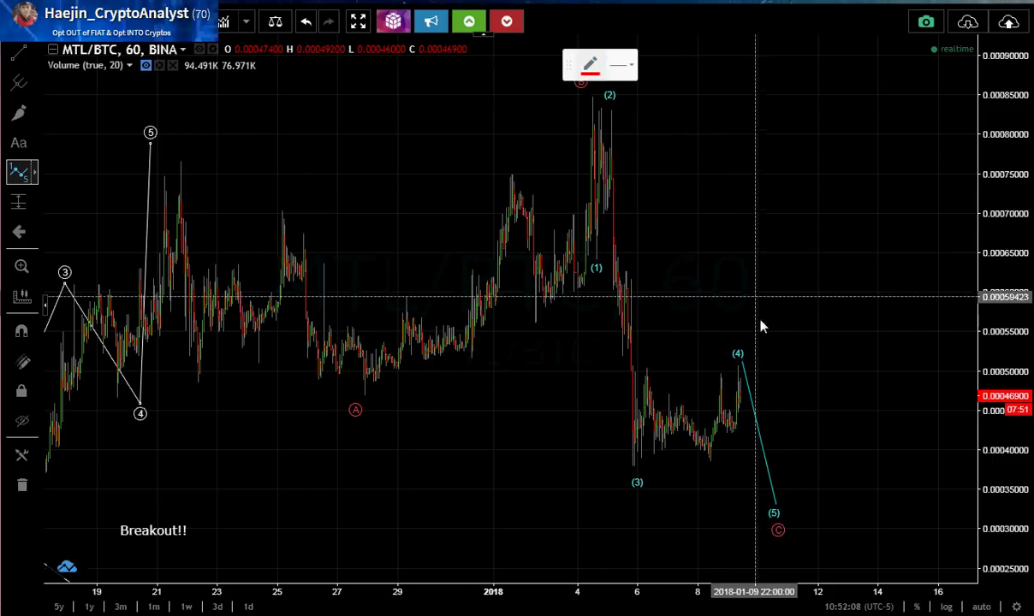
left_click(744, 385)
left_click(751, 421)
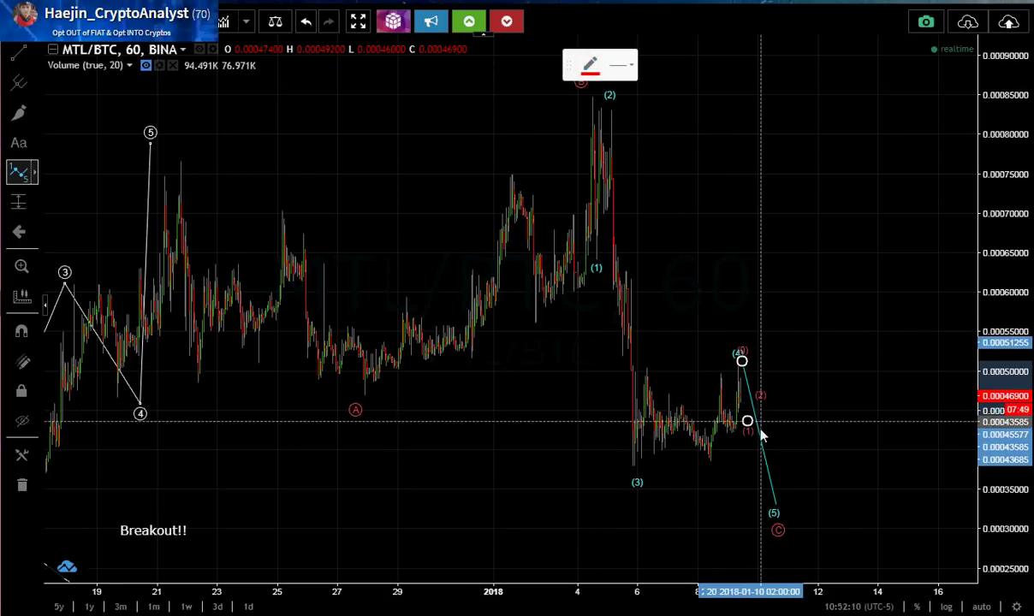
left_click(761, 405)
left_click(760, 462)
left_click(773, 457)
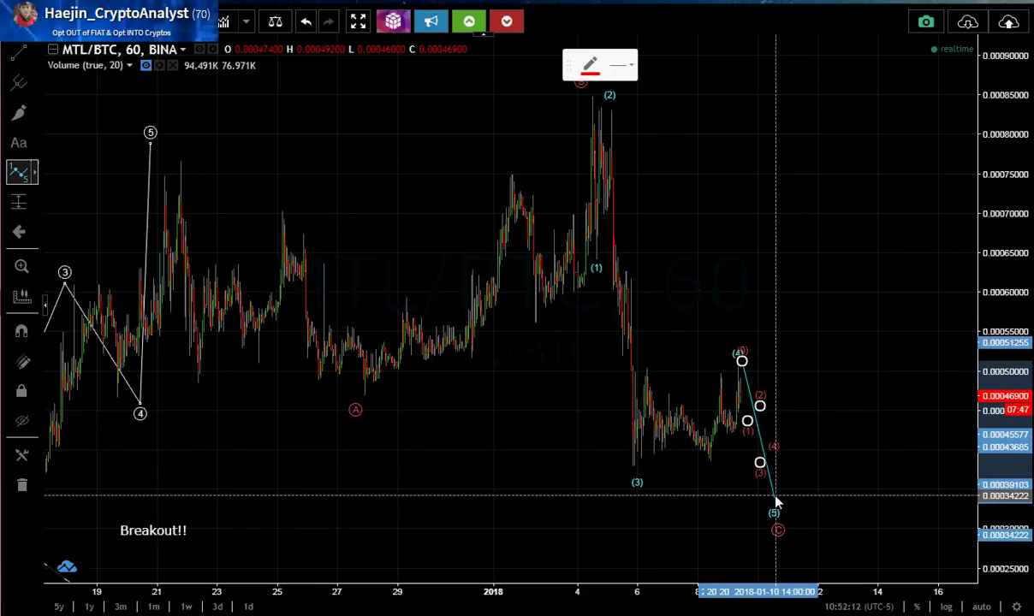
left_click(775, 497)
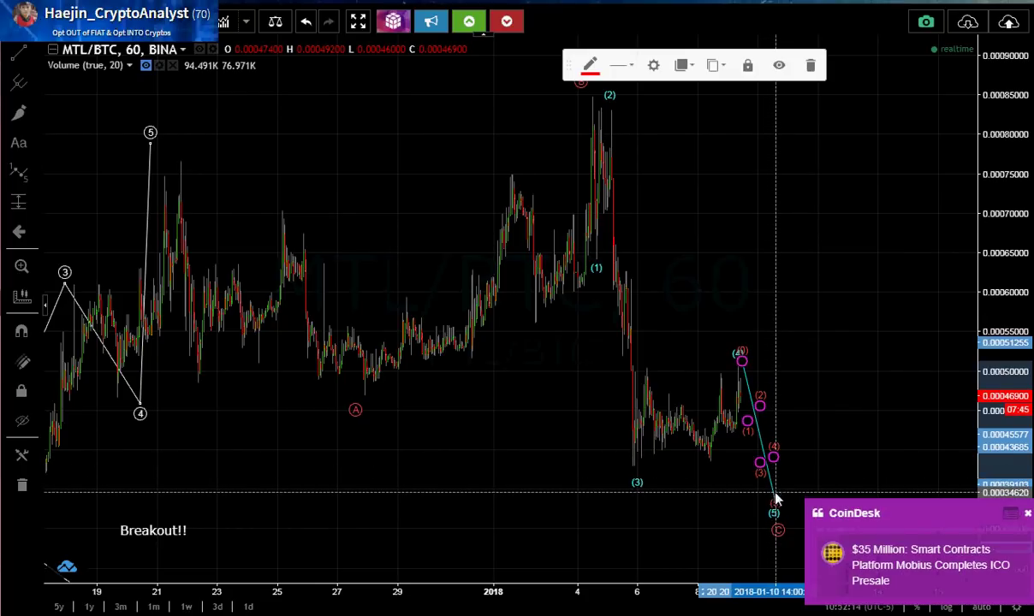
Turn on the connecting wave lines for the small red impulse between cyan (4) and (5)
double_click(774, 497)
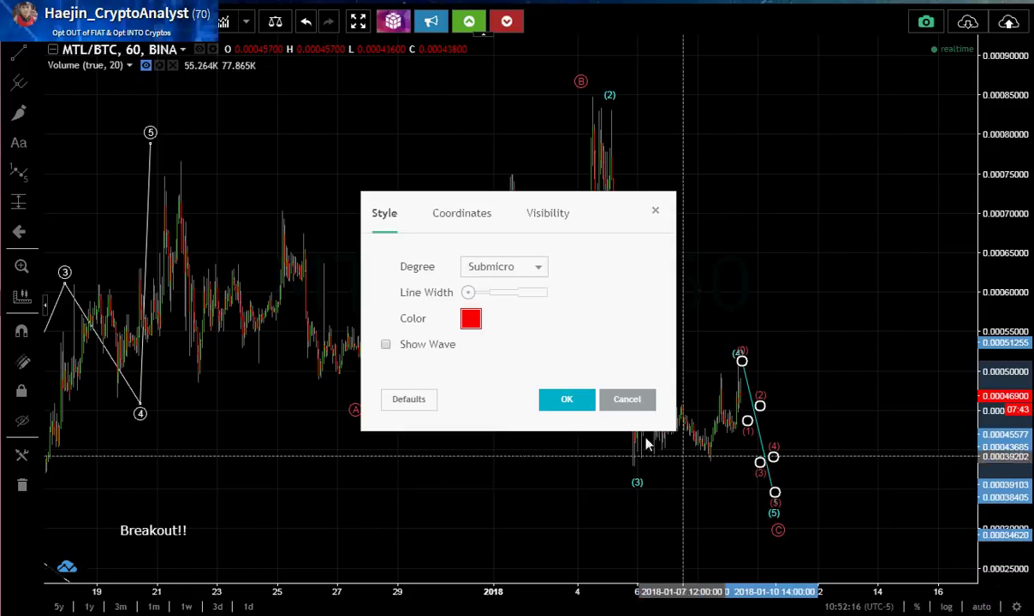
left_click(385, 344)
left_click(564, 399)
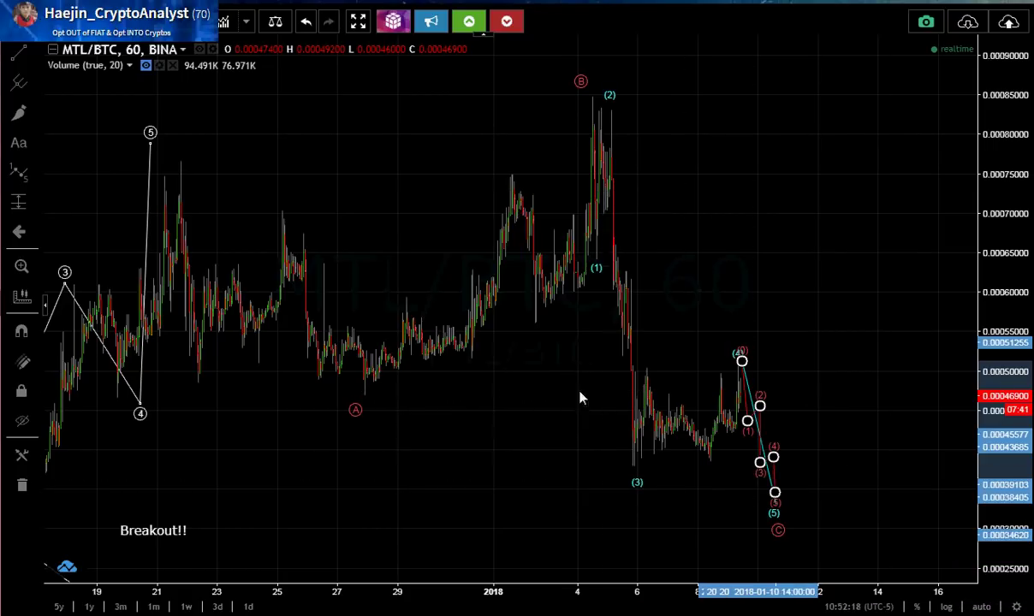
left_click(890, 407)
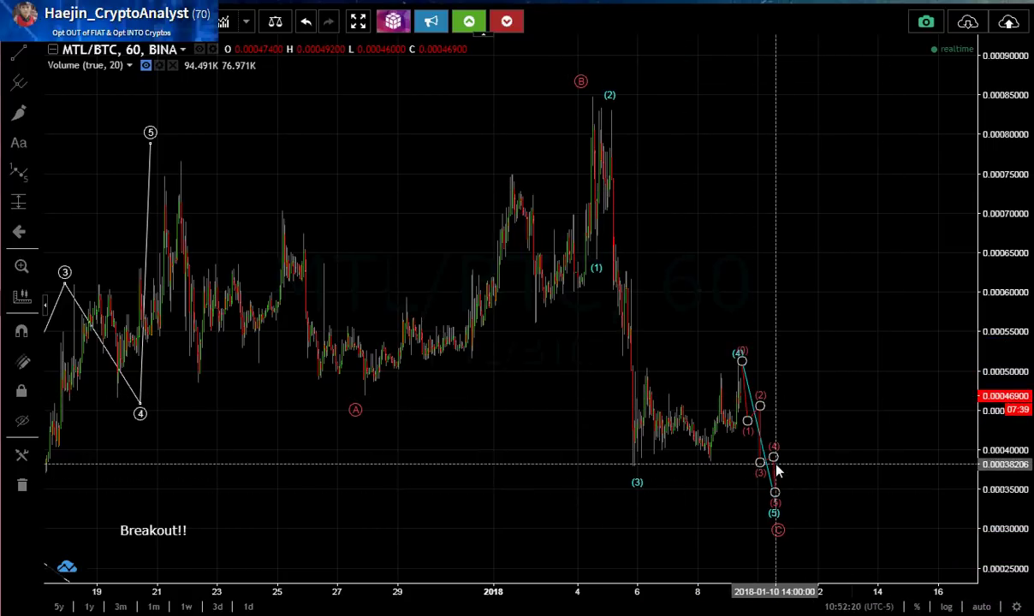